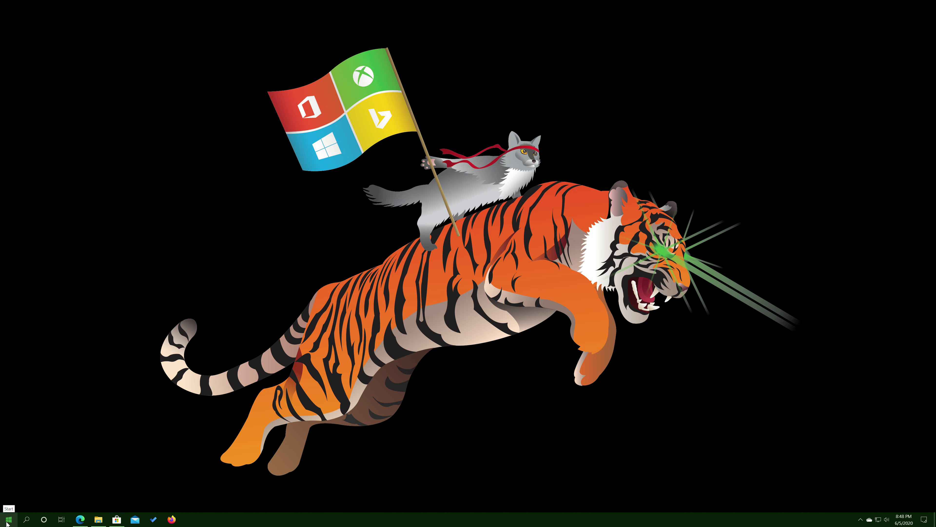
Step: Open the Windows gaming settings and examine the Xbox Game Bar options and its keyboard shortcuts
right_click(8, 520)
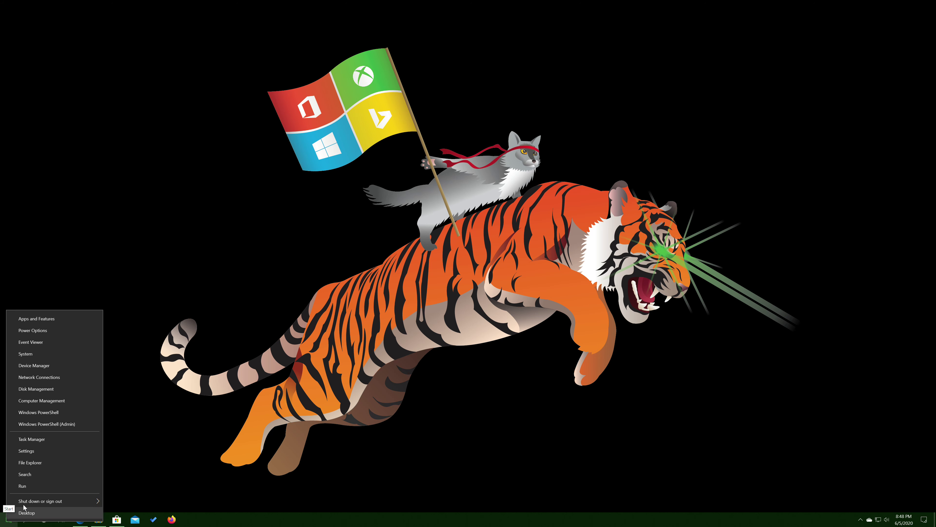
click(43, 453)
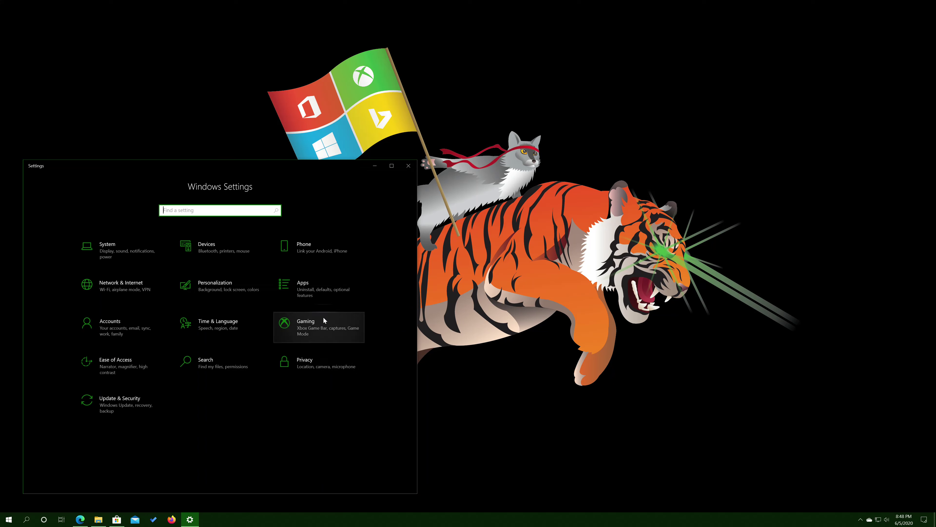
click(323, 318)
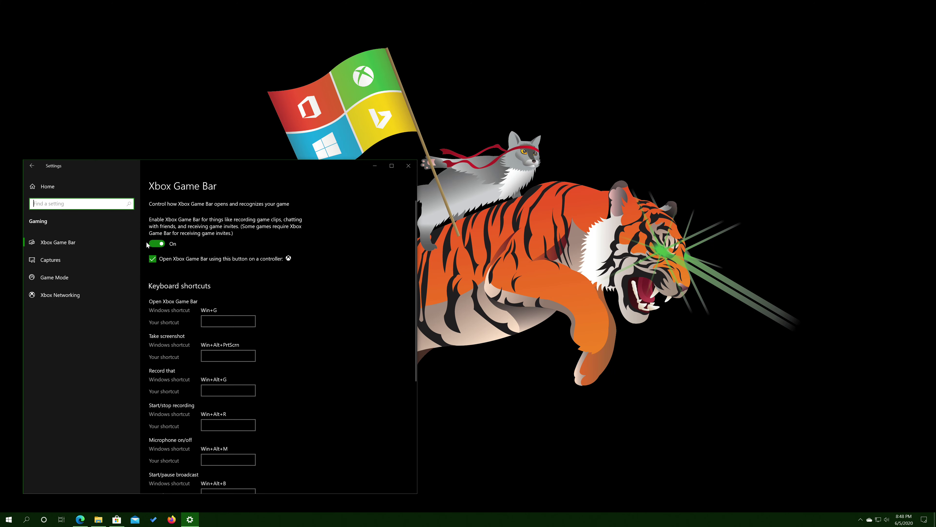
click(160, 246)
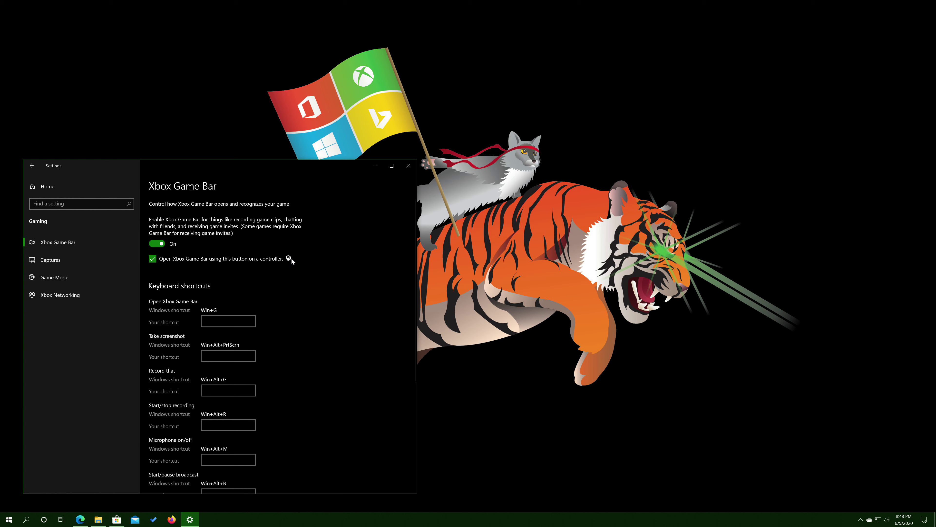
scroll(303, 280, down, 3)
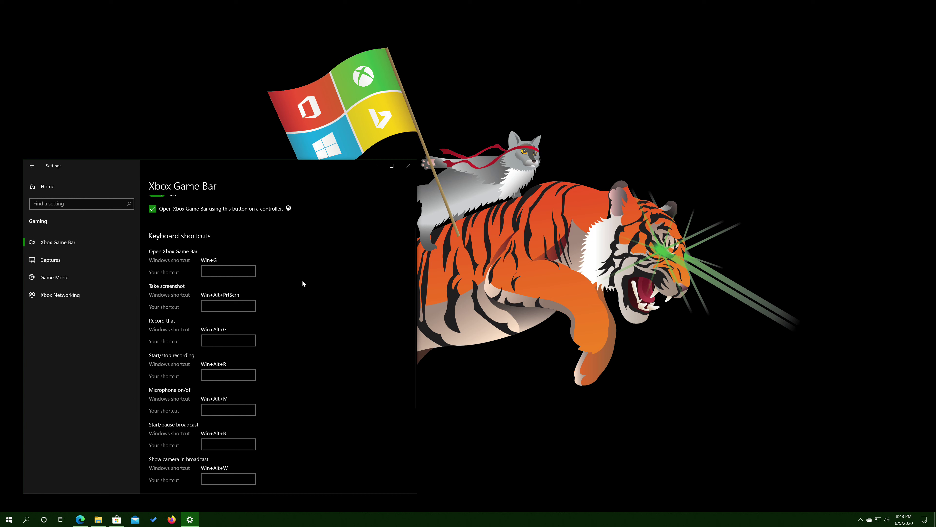
scroll(302, 280, down, 3)
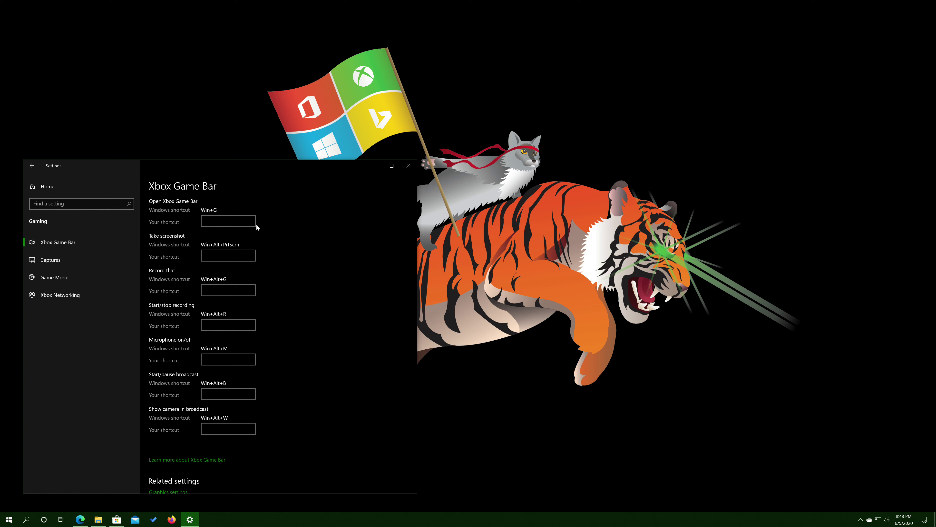
scroll(317, 266, down, 5)
scroll(258, 402, up, 2)
scroll(229, 436, down, 3)
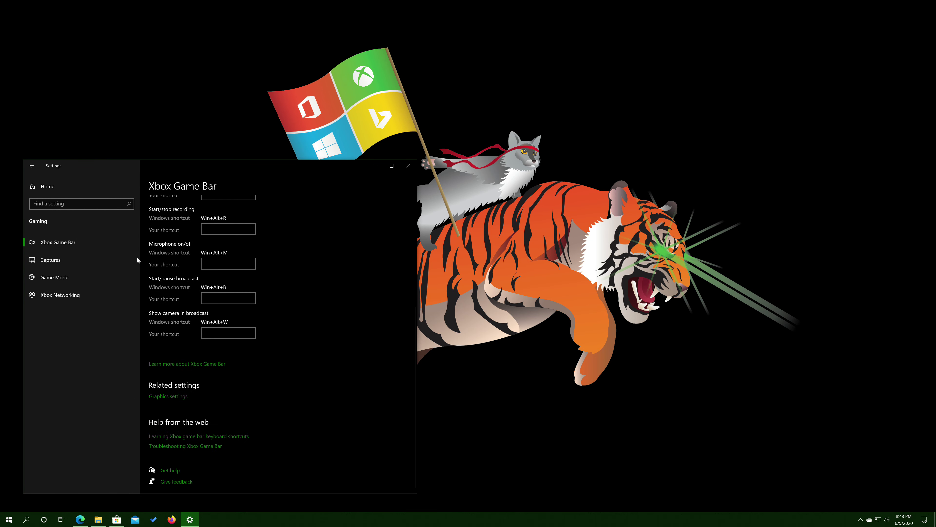
Step: Examine the Captures settings for background recording, recorded audio and recorded video, including the video quality choices
click(69, 260)
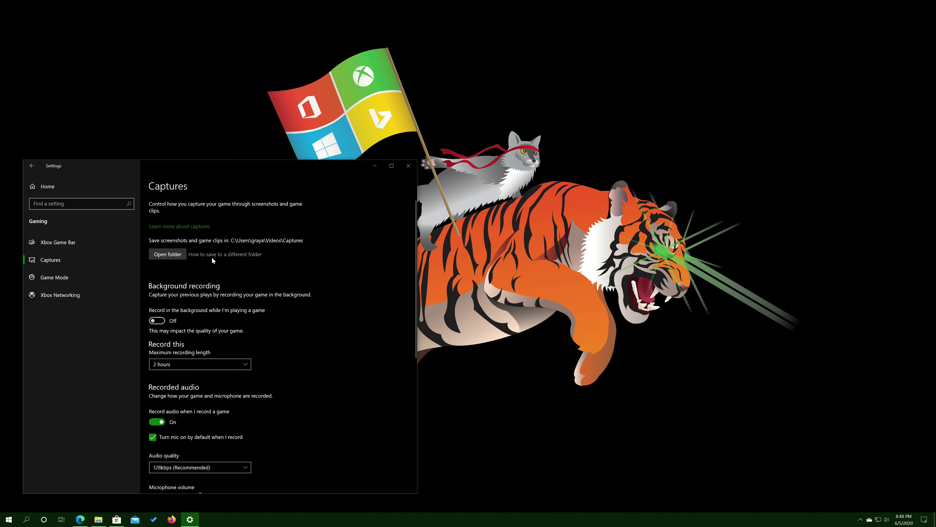
scroll(233, 273, down, 3)
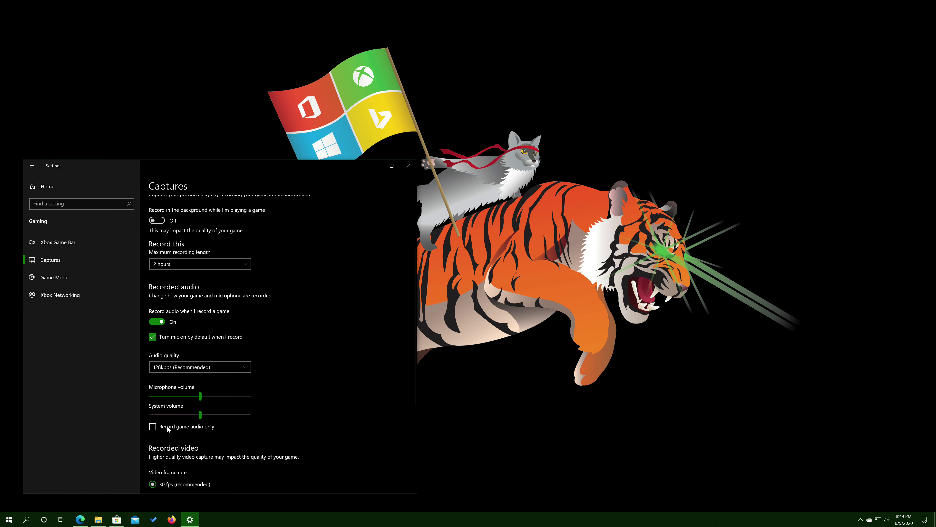
scroll(258, 360, down, 5)
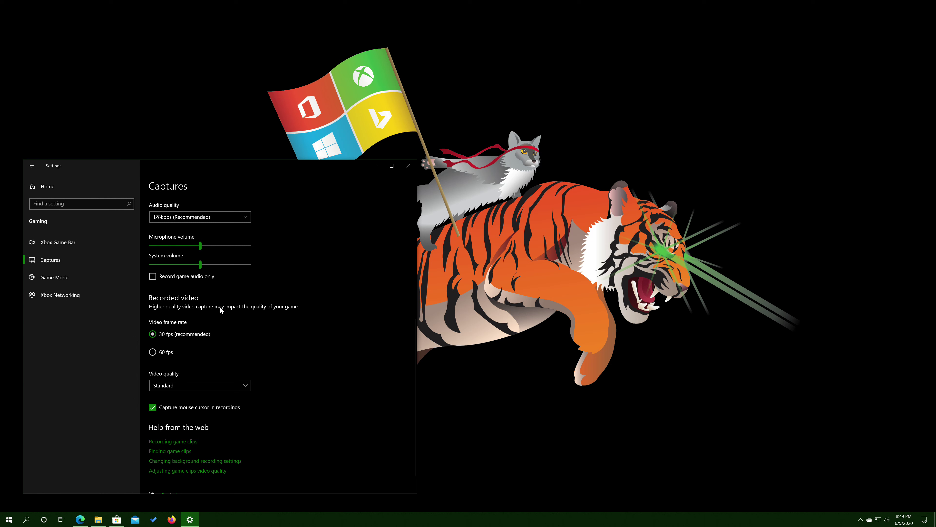
click(183, 384)
click(188, 359)
scroll(281, 388, down, 1)
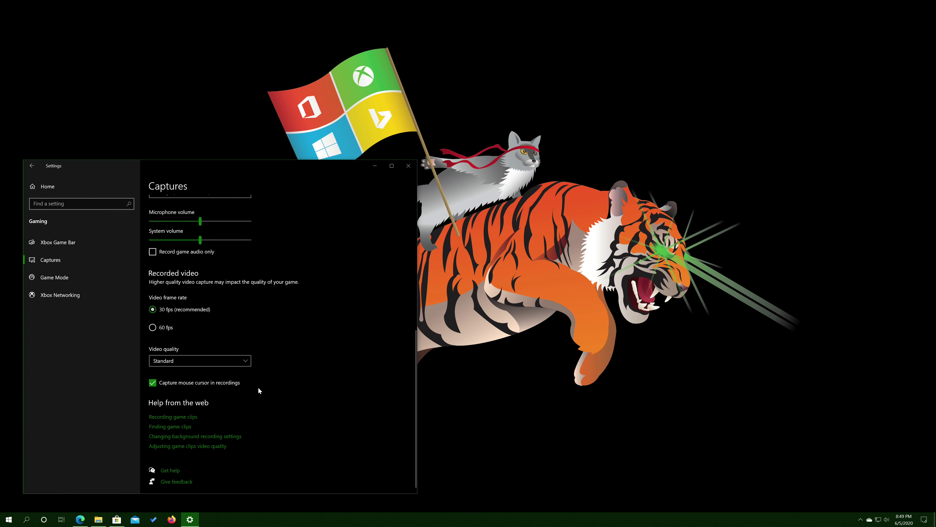
Step: Look over the Game Mode and Xbox Networking settings, return to the Xbox Game Bar page and close Settings
click(60, 280)
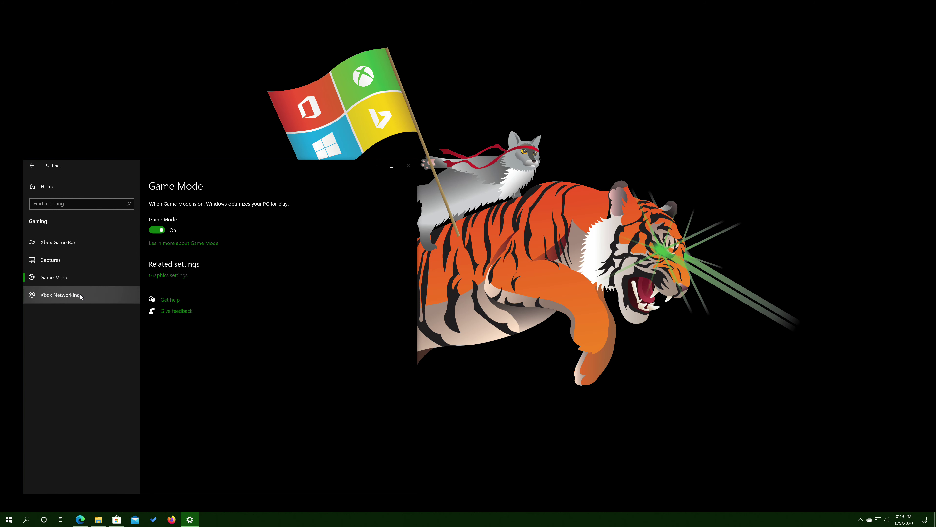
click(88, 295)
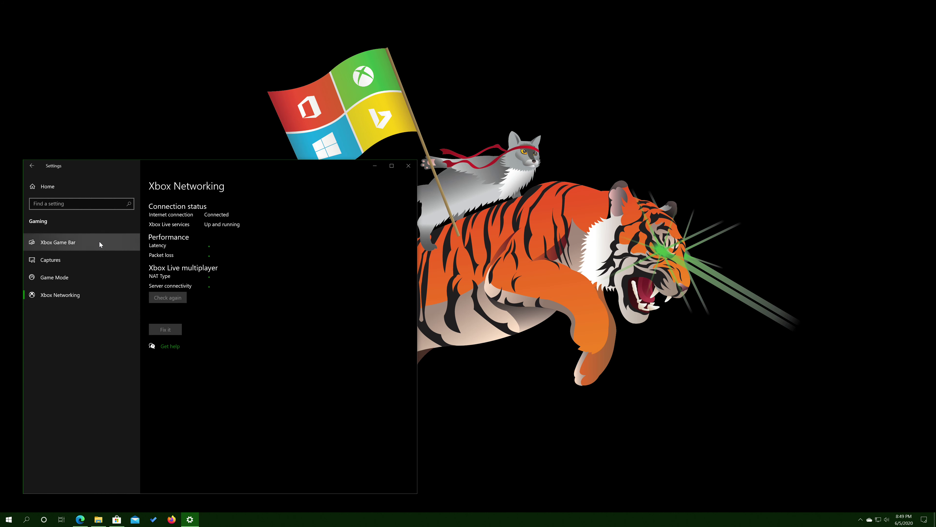
click(57, 243)
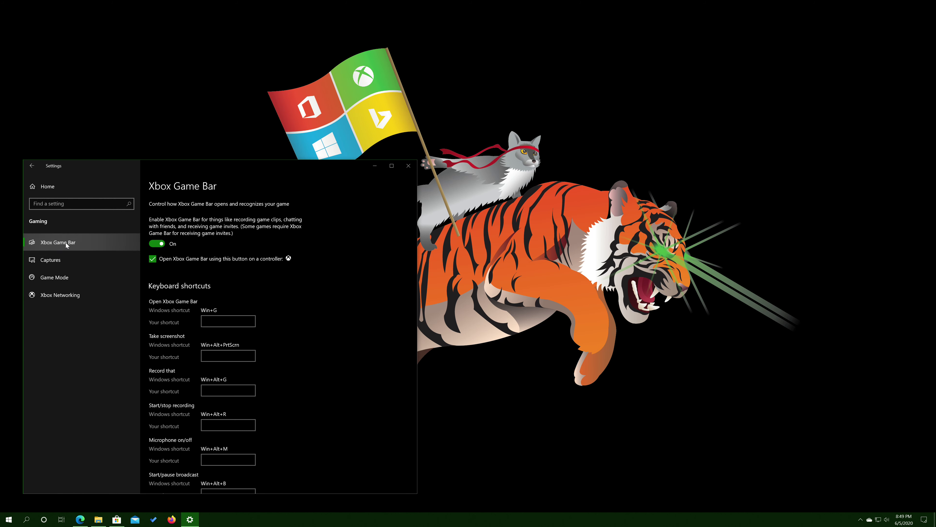
click(409, 166)
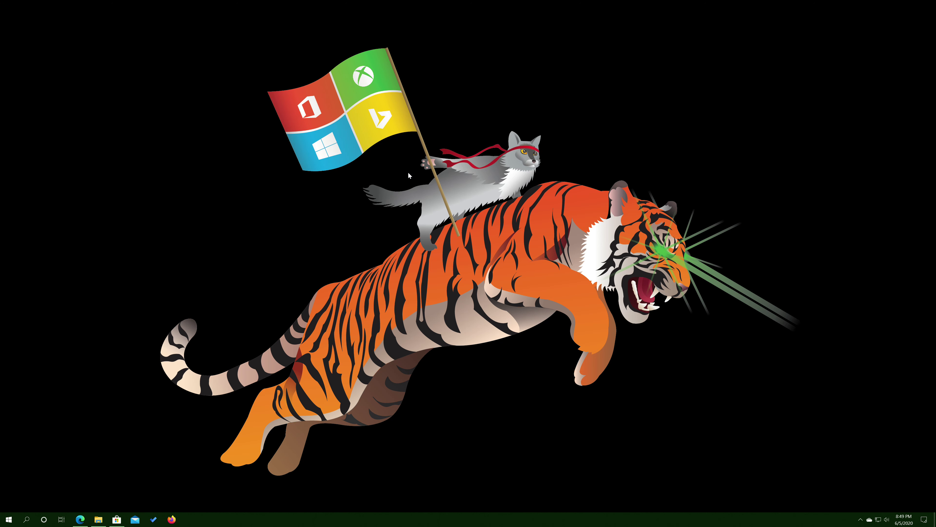
Step: Open the Xbox Game Bar overlay and remove Xbox Achievements from the favorite widgets
key(super+g)
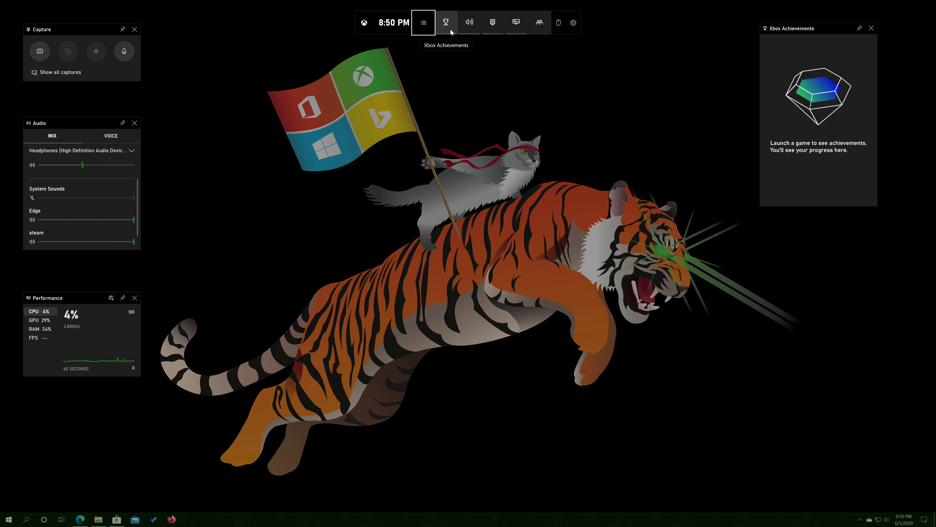
click(424, 24)
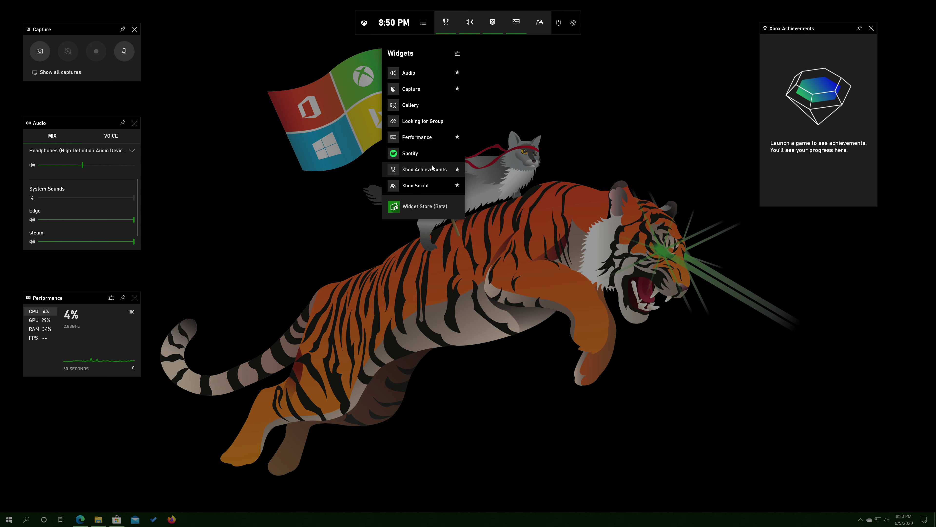
click(458, 169)
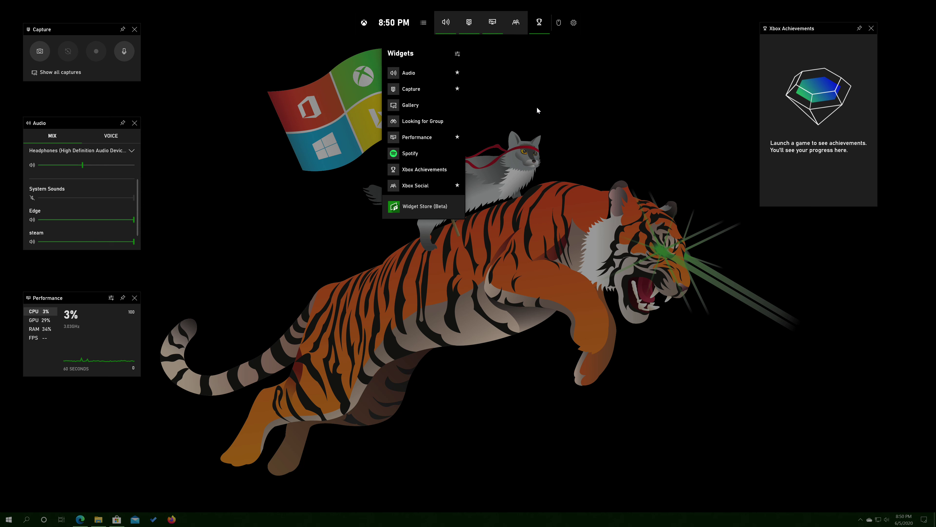
key(Escape)
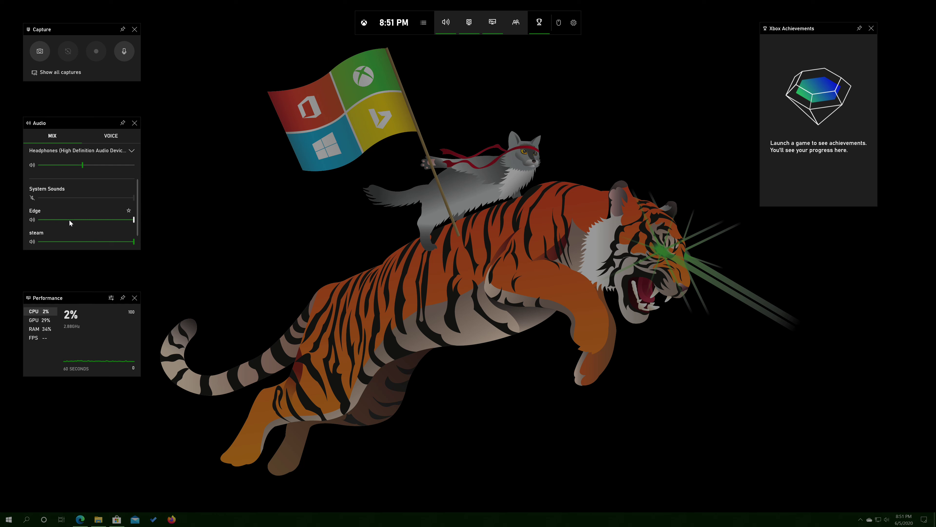
Step: Examine the Audio widget's volume mix and its available voice input devices
scroll(70, 224, down, 1)
scroll(43, 222, up, 1)
click(113, 137)
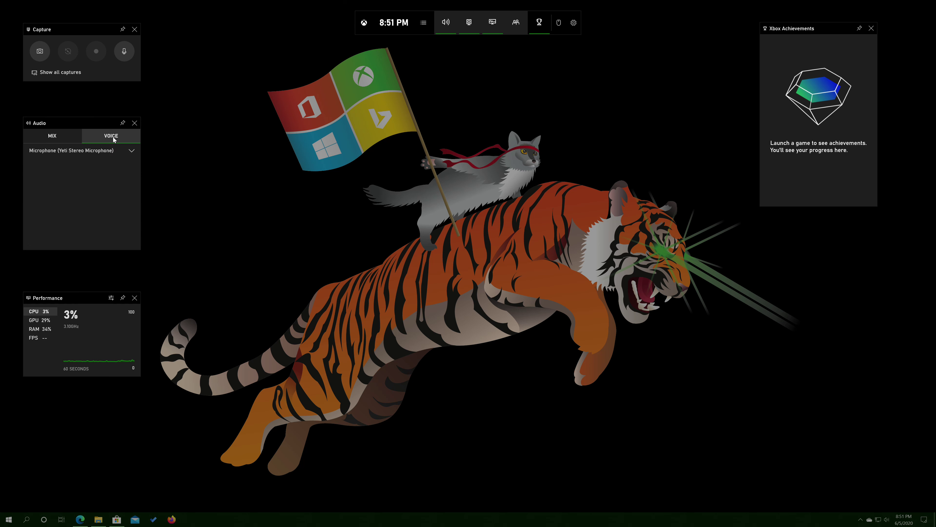
click(129, 154)
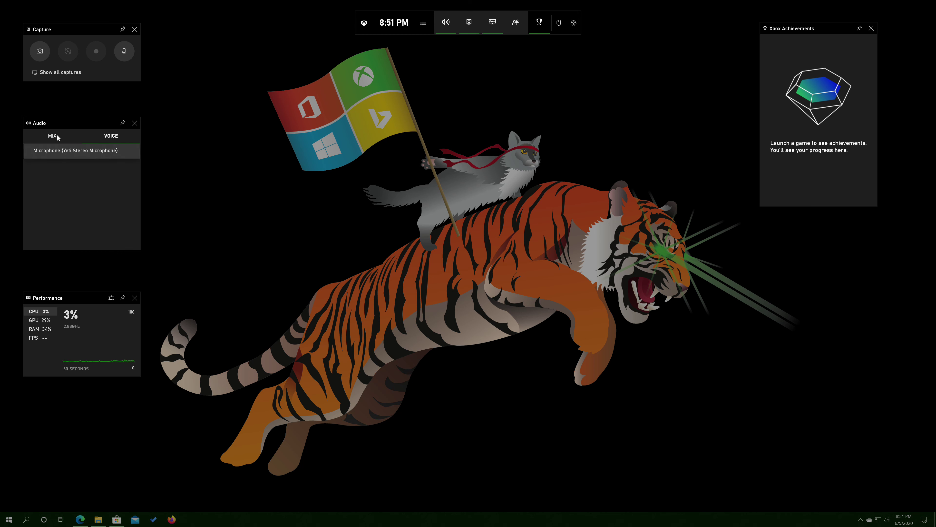
click(76, 178)
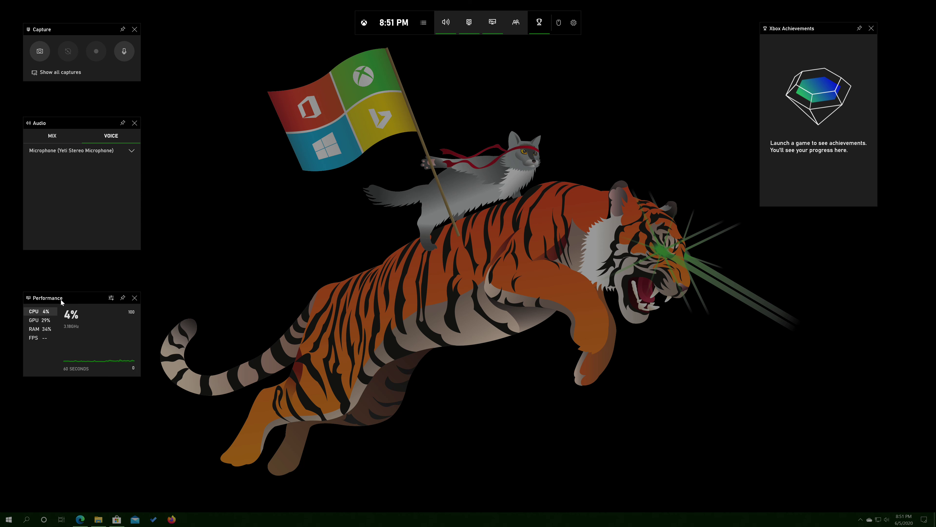
Step: View the GPU, RAM and CPU graphs in the Performance widget
click(43, 322)
click(45, 329)
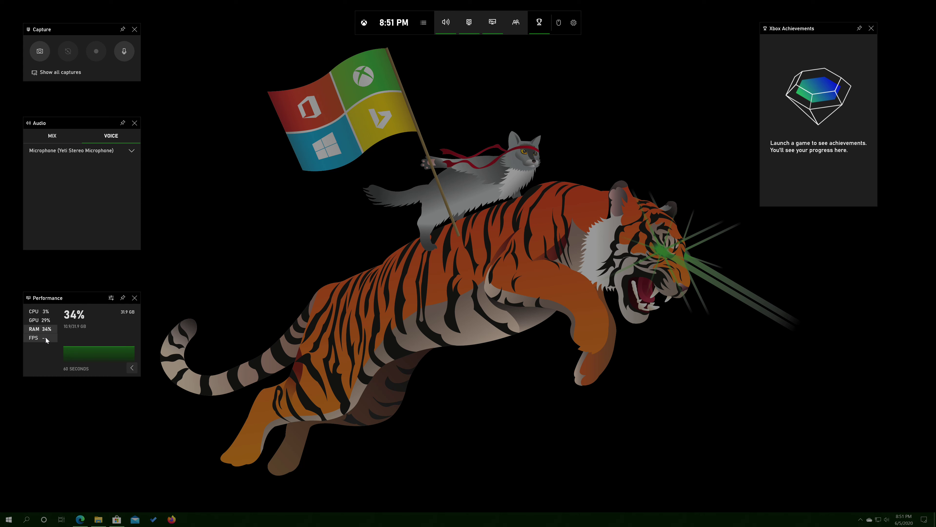
click(39, 312)
Step: Examine the Performance widget's options, including the graph position choices, and close them
click(111, 299)
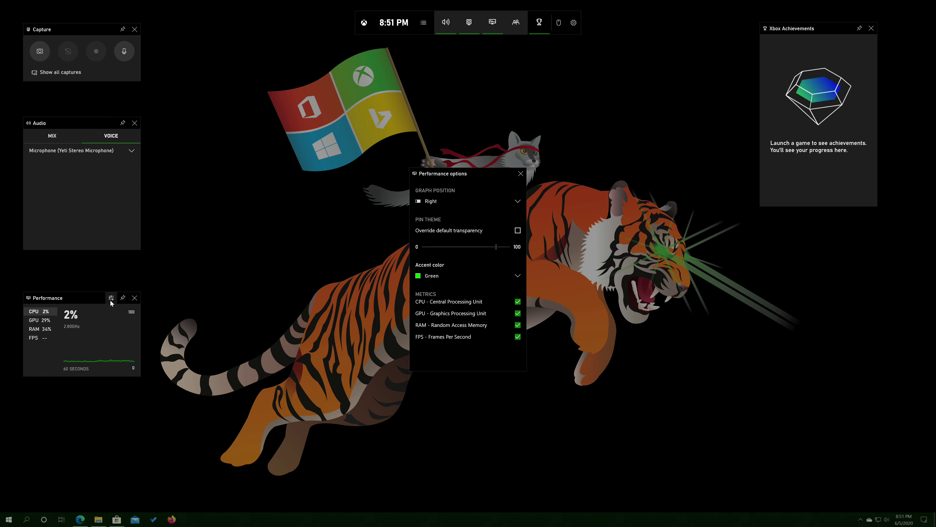
click(518, 201)
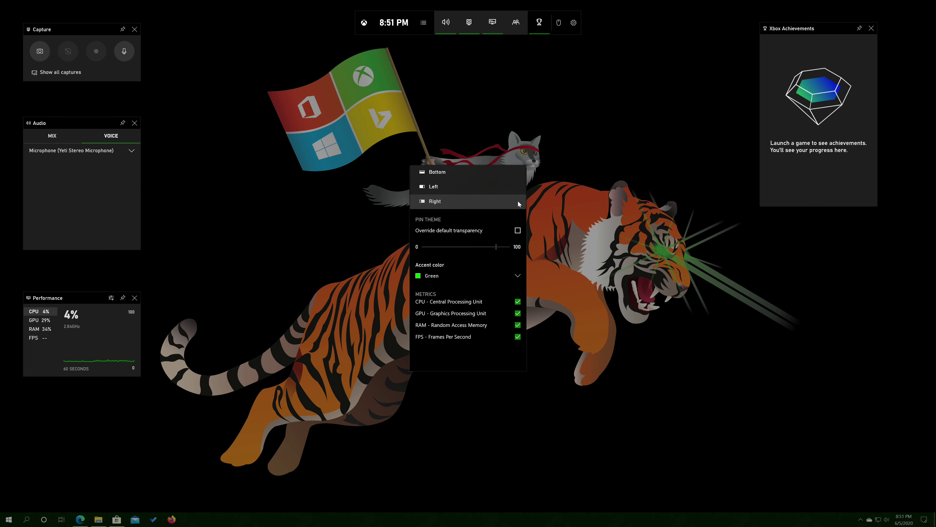
click(452, 212)
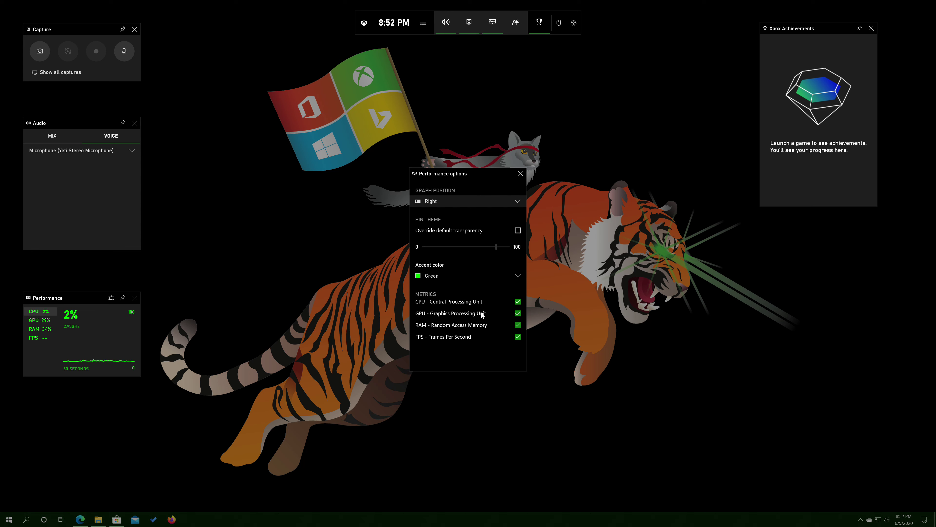
click(521, 174)
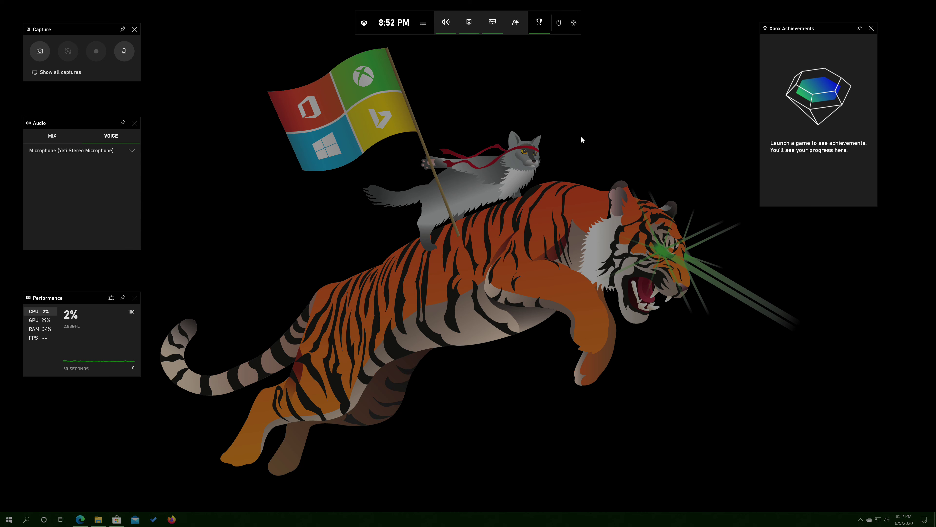
Step: Open the Game Bar's own settings, look over the accounts and hide Spotify from the widget menu
click(560, 26)
click(558, 29)
click(573, 23)
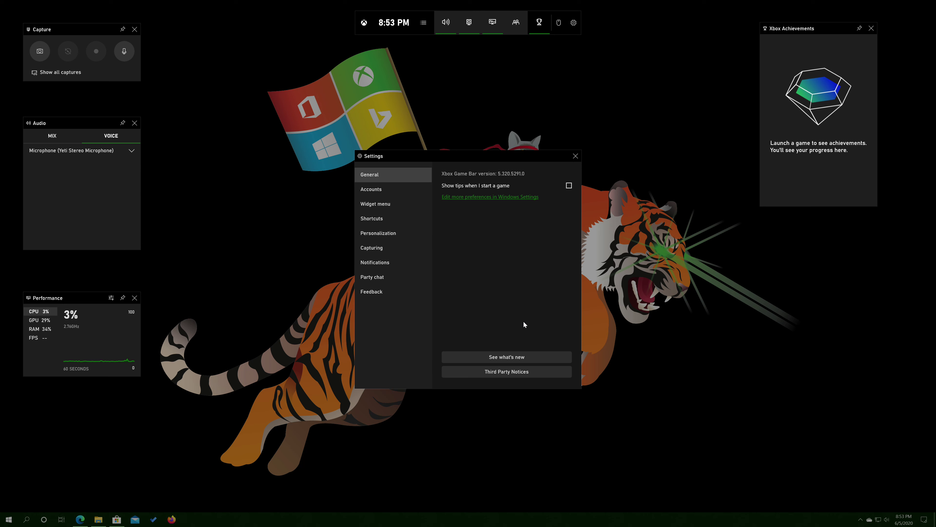
click(400, 193)
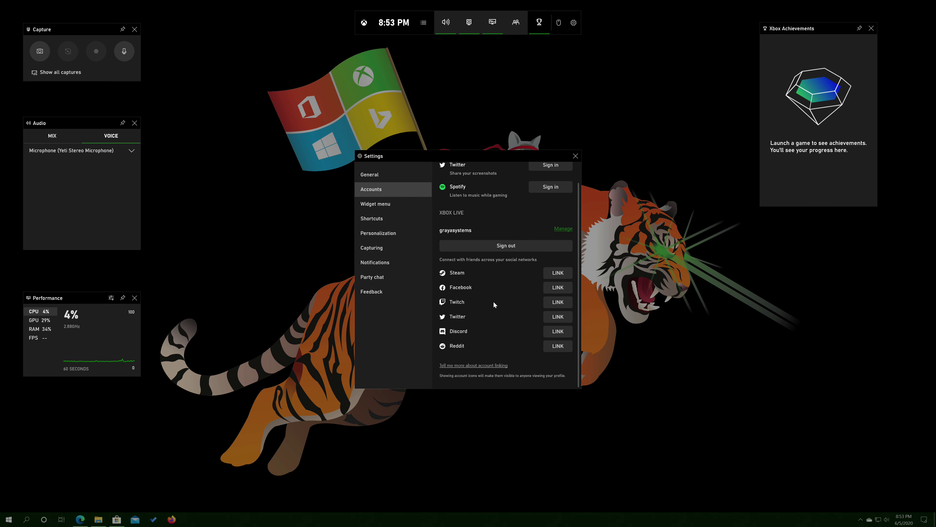
click(394, 208)
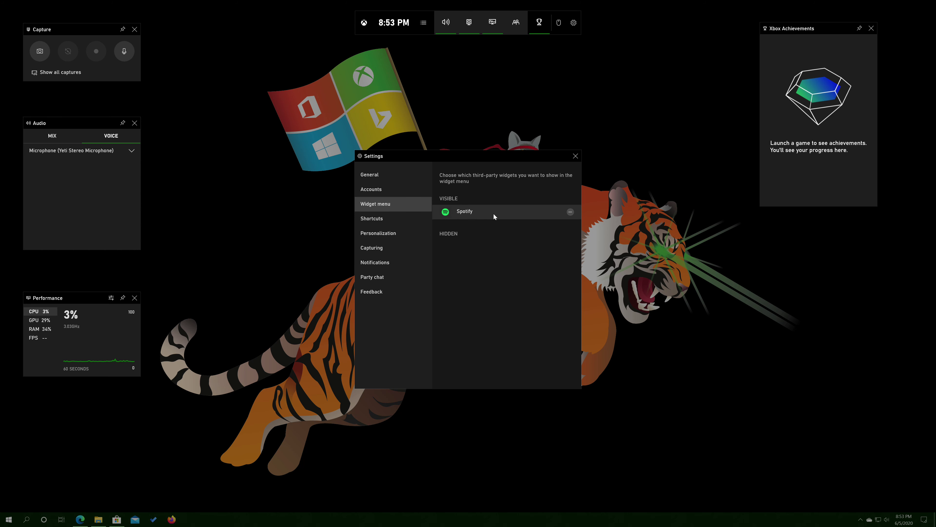
click(571, 212)
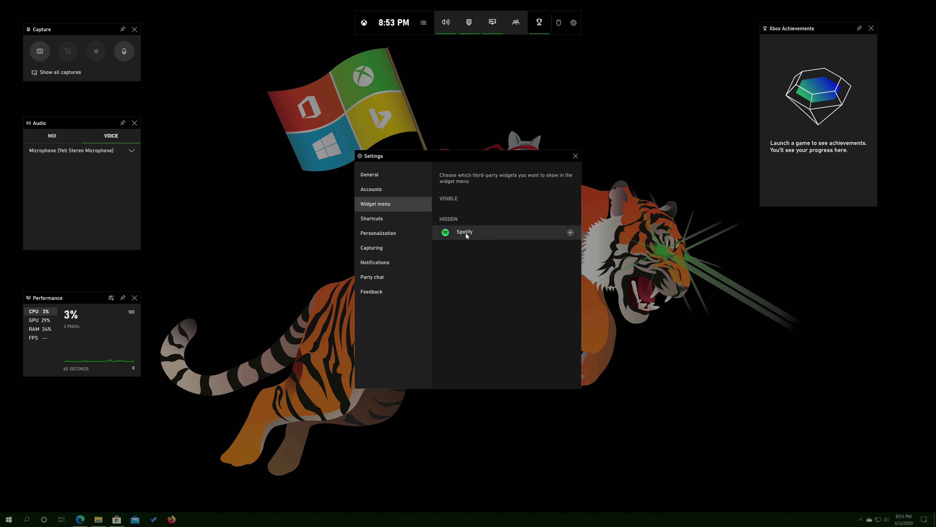
Step: Examine the Game Bar's shortcut settings and its personalization options for theme, widget transparency and layout
click(390, 221)
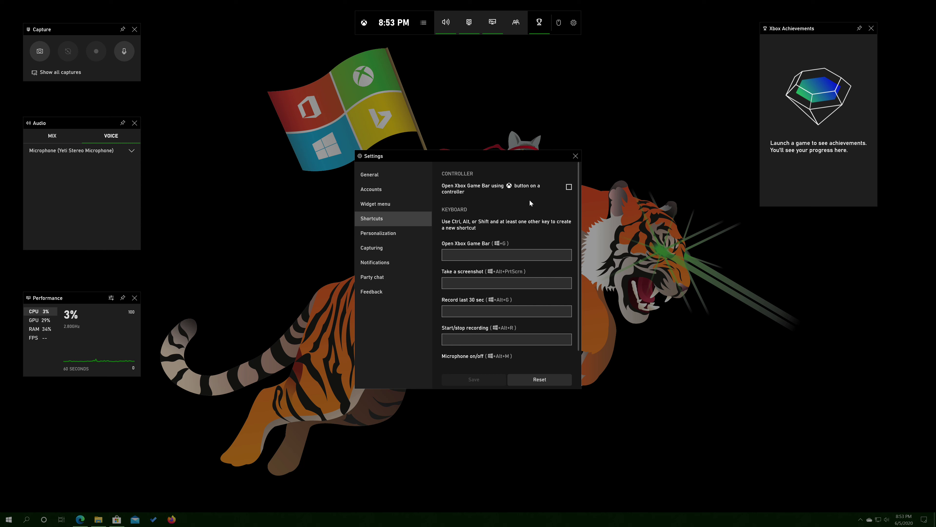
scroll(526, 284, down, 2)
scroll(517, 298, up, 2)
click(400, 236)
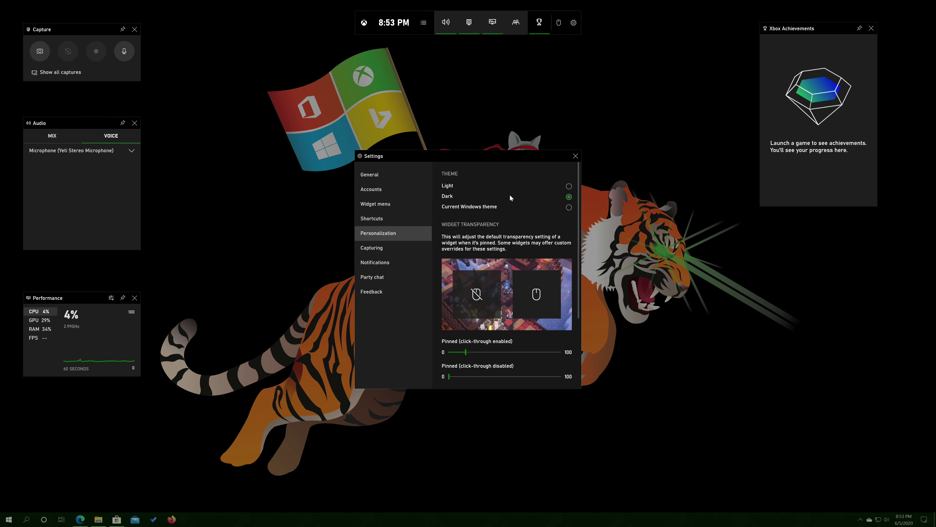
scroll(509, 194, down, 1)
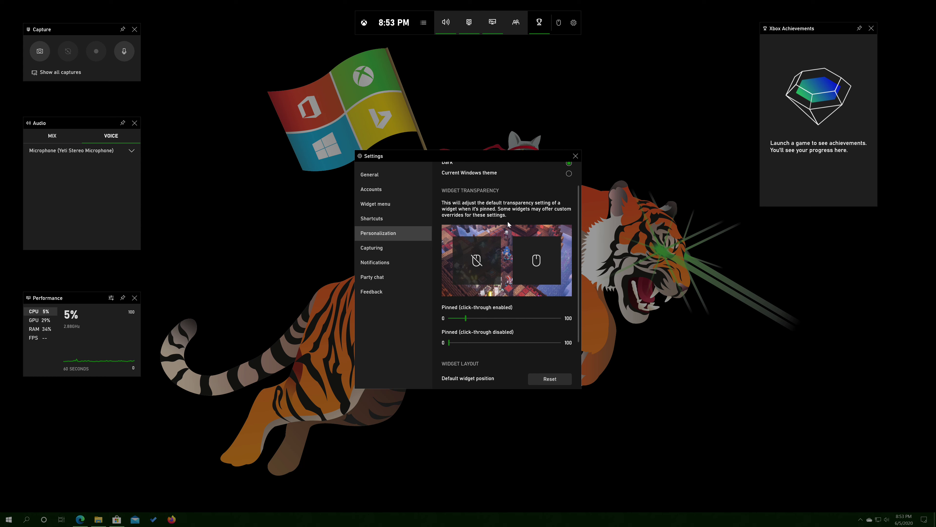
scroll(508, 321, up, 1)
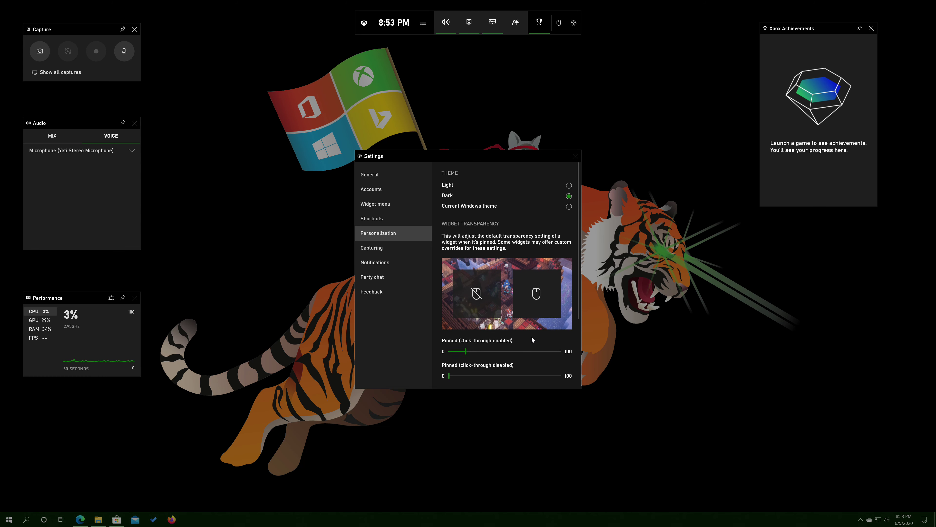
Step: View the widget layout, animation and profile options in the personalization settings
scroll(523, 335, down, 1)
scroll(516, 337, down, 1)
scroll(449, 341, down, 1)
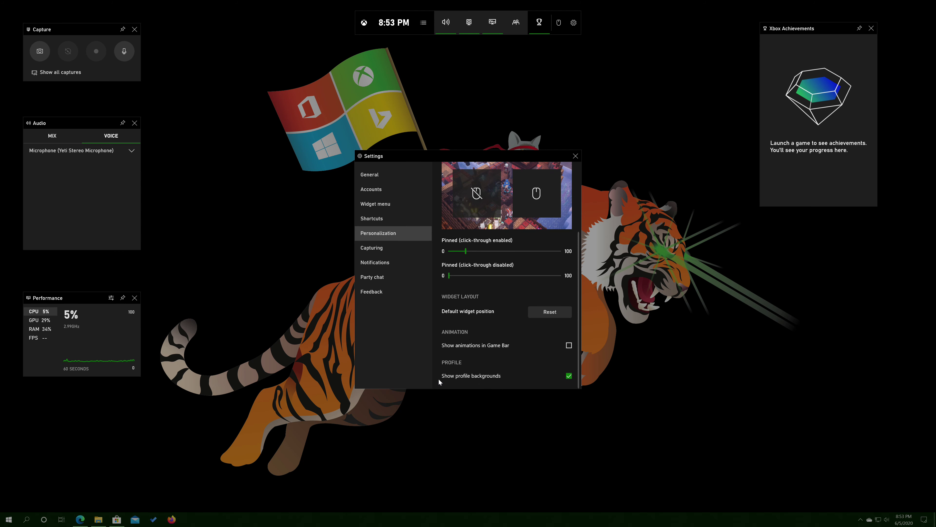
Step: Look over the capturing settings and enable hiding notifications when playing a fullscreen game
click(382, 250)
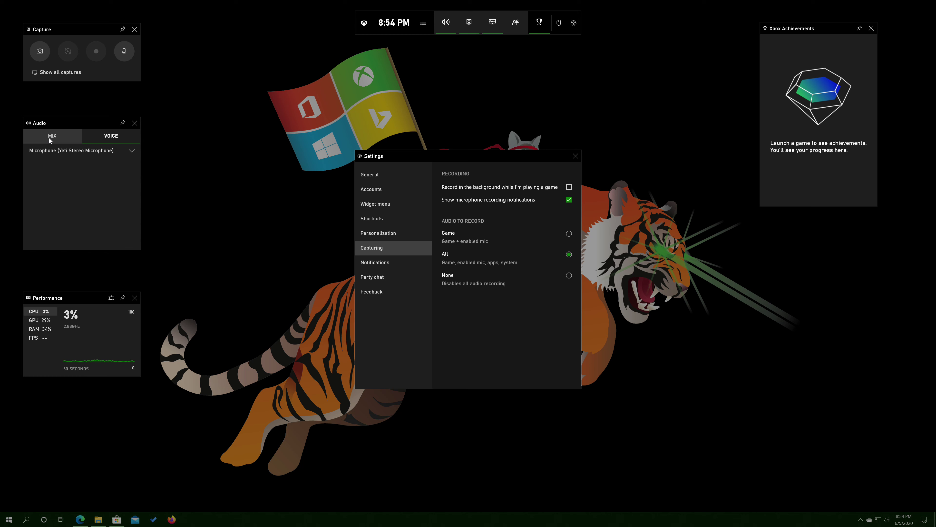
click(377, 269)
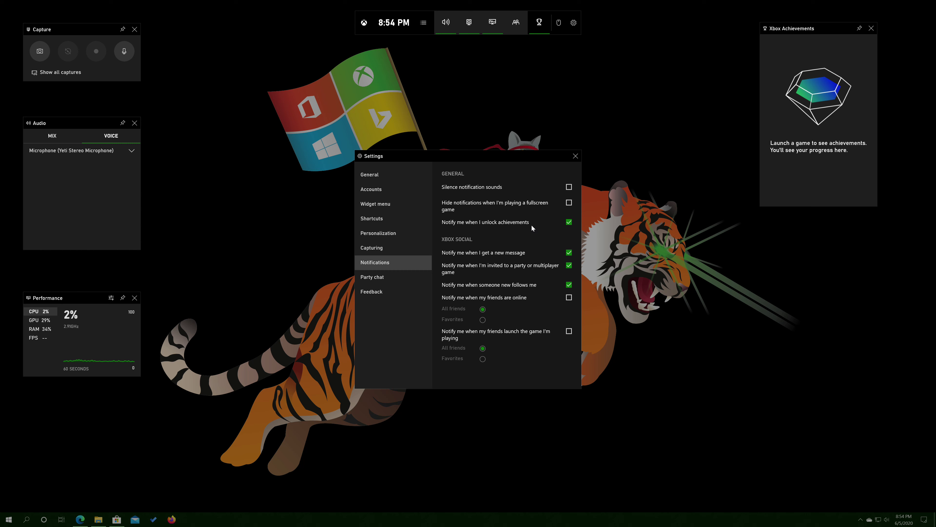
click(569, 203)
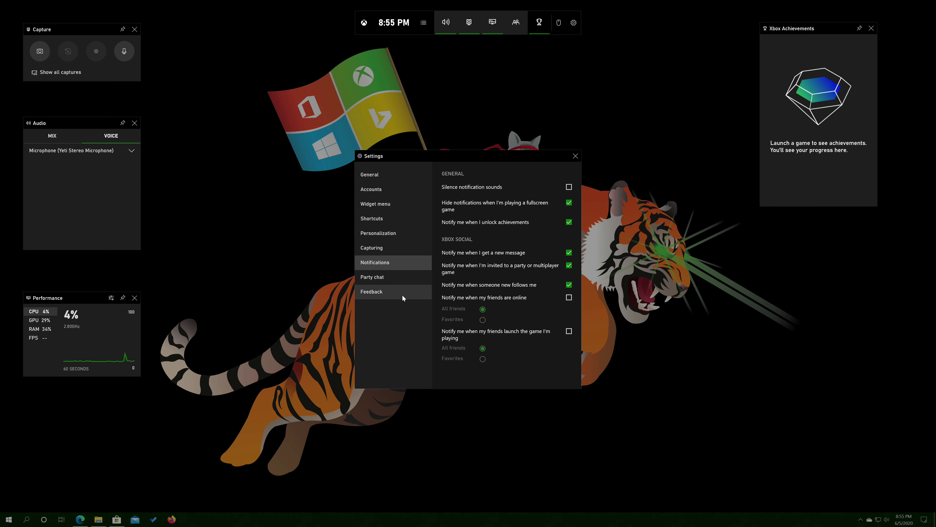
Step: Examine the party chat settings, including the push-to-talk option, and the feedback page, and close the settings
click(398, 280)
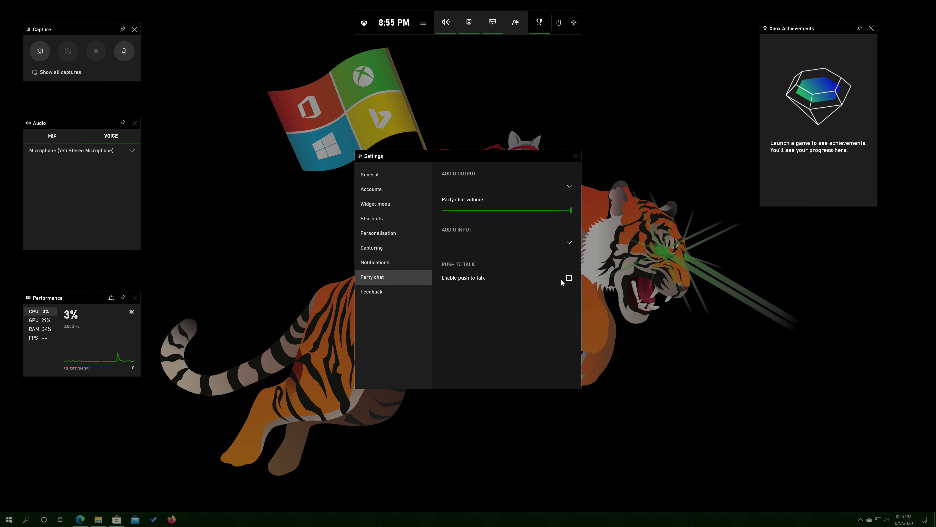
click(569, 278)
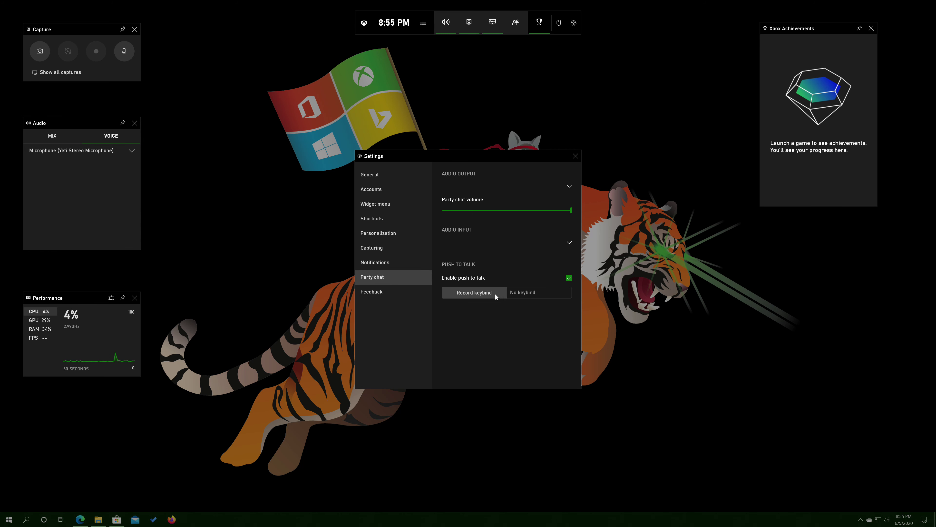
click(569, 278)
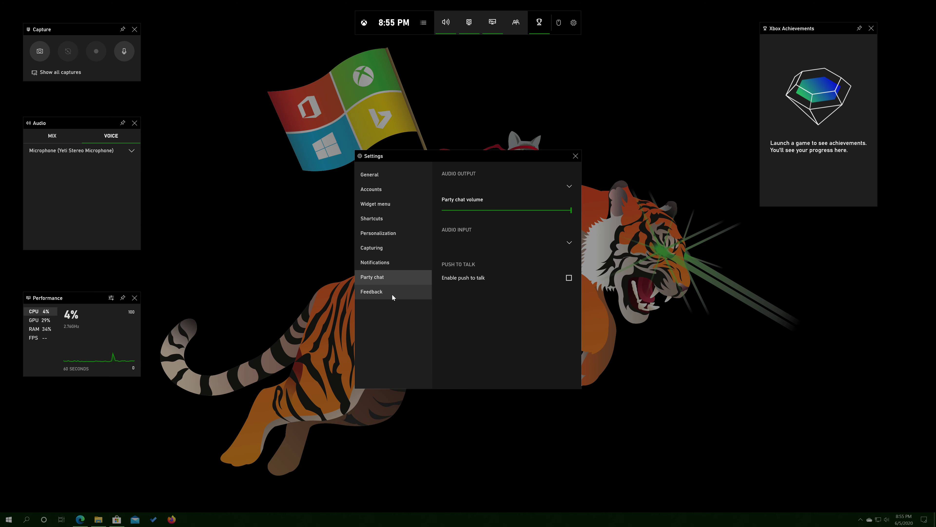
click(393, 296)
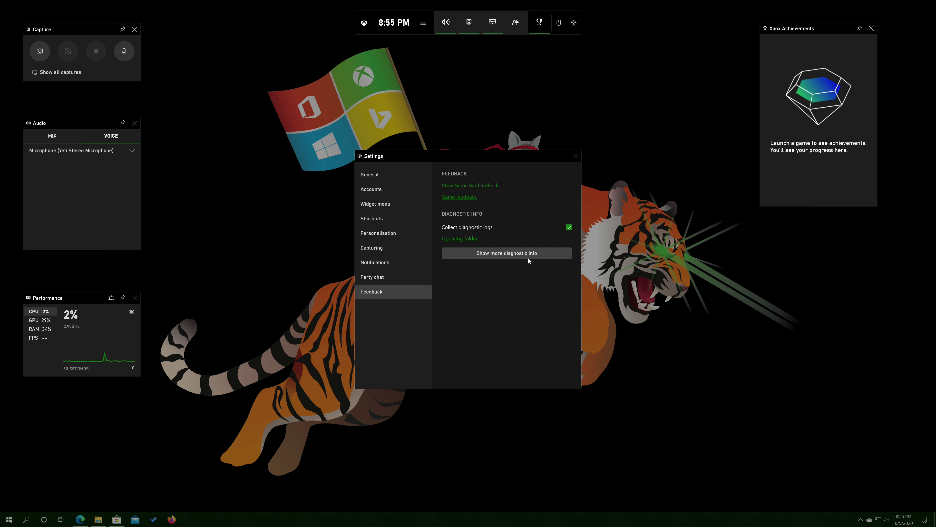
click(576, 156)
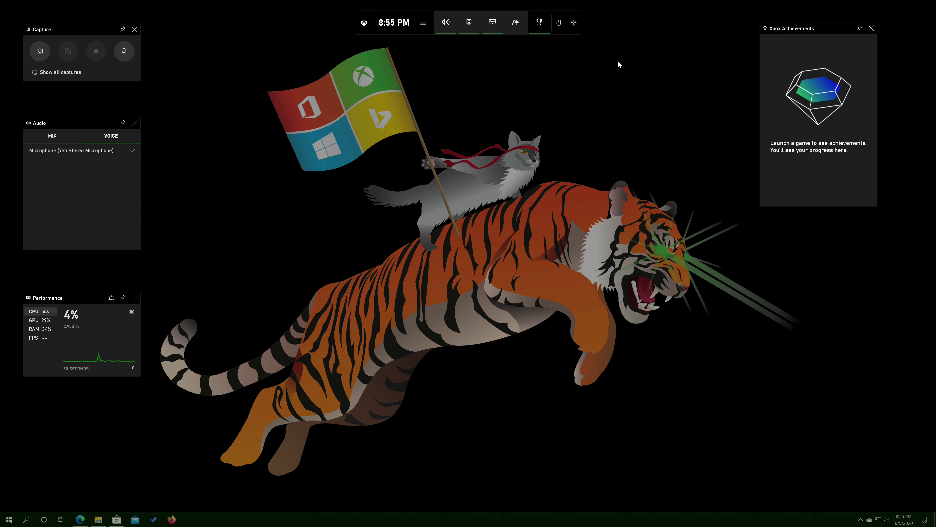
Step: Hide the Xbox Achievements widget and show it again
click(543, 30)
click(540, 28)
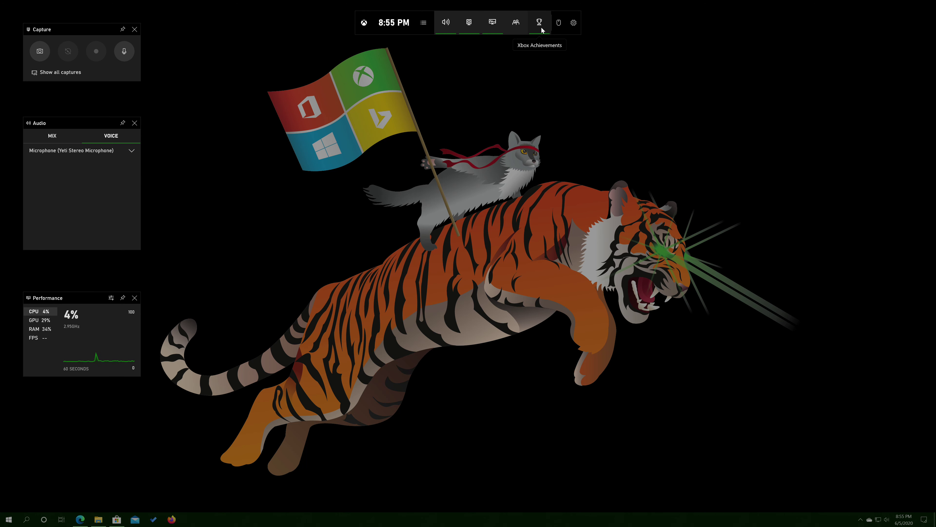
click(538, 27)
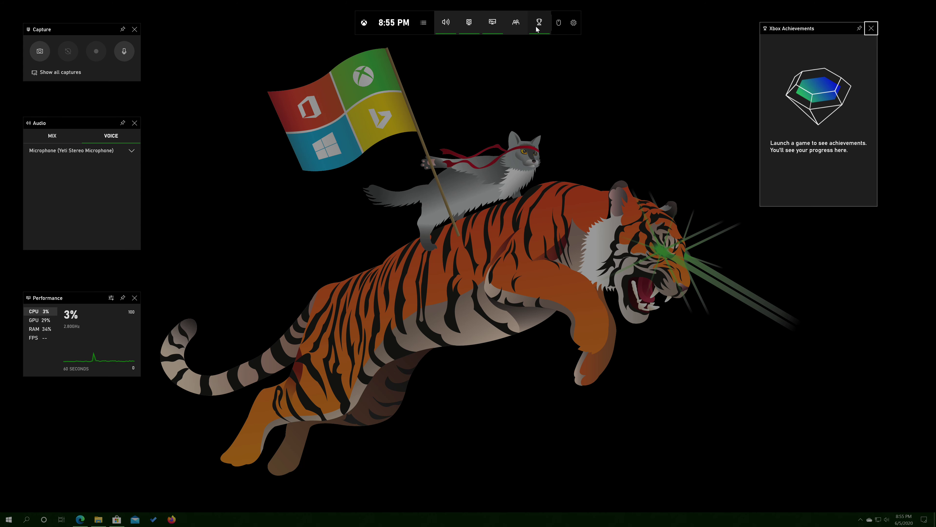
click(538, 27)
click(538, 27)
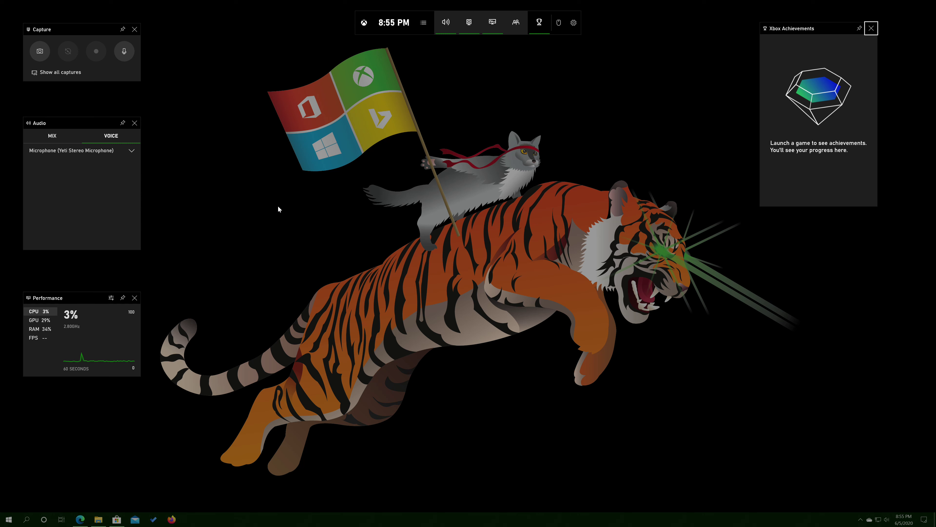
Step: Open the Widget Store (Beta) and look through its available and installed widgets
click(424, 23)
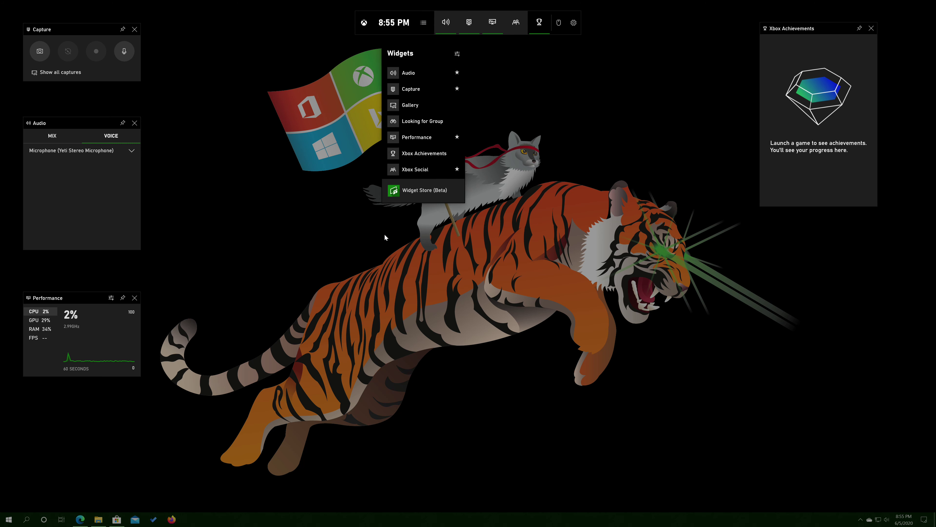
click(426, 193)
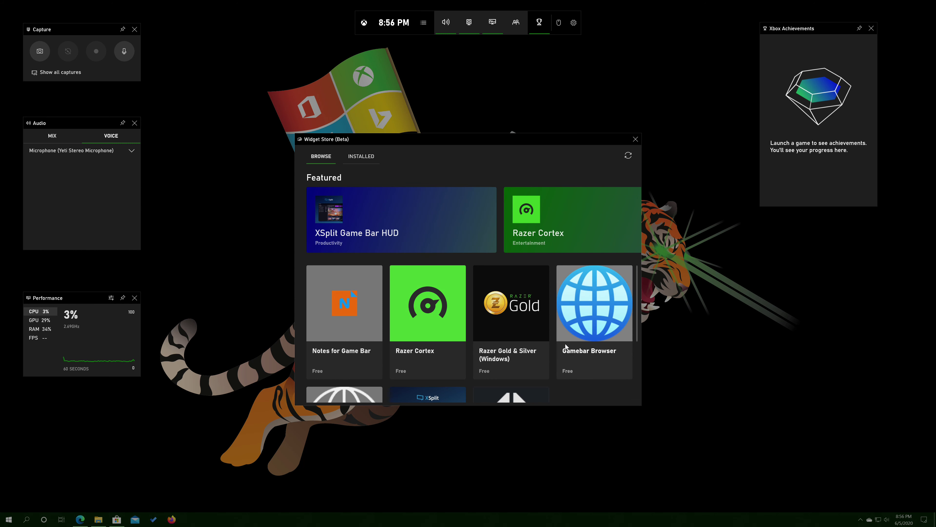
scroll(559, 342, down, 3)
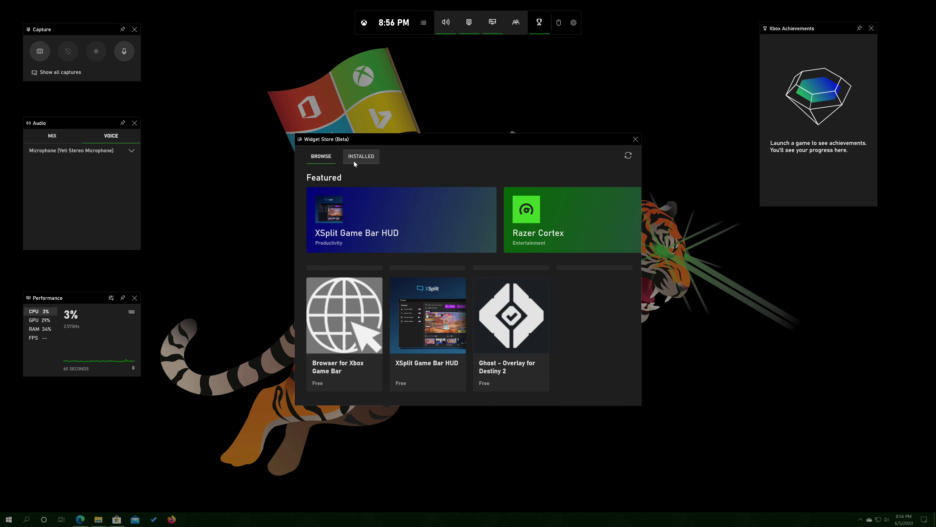
click(359, 157)
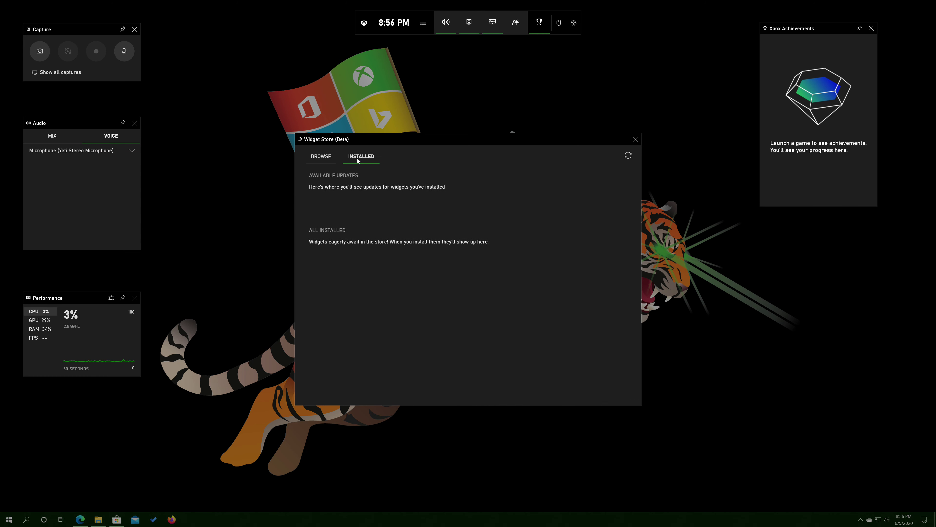
click(332, 157)
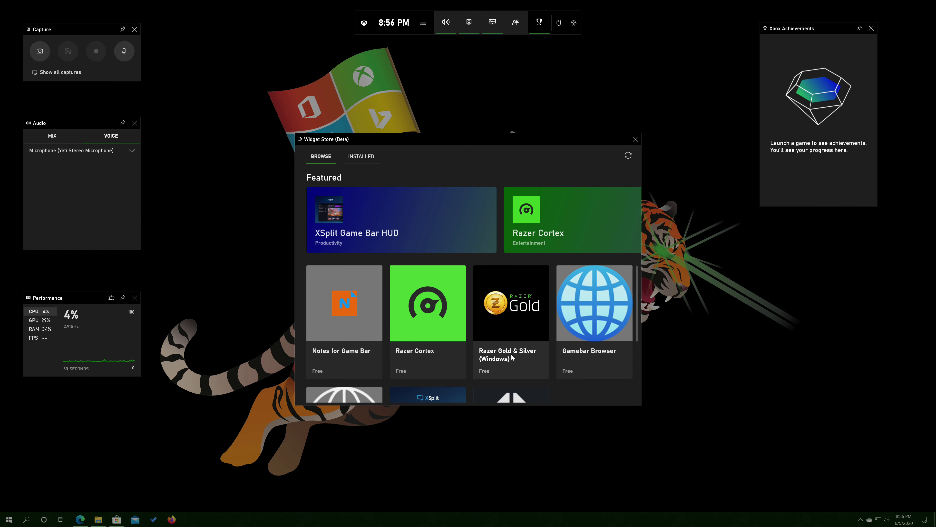
scroll(598, 357, down, 3)
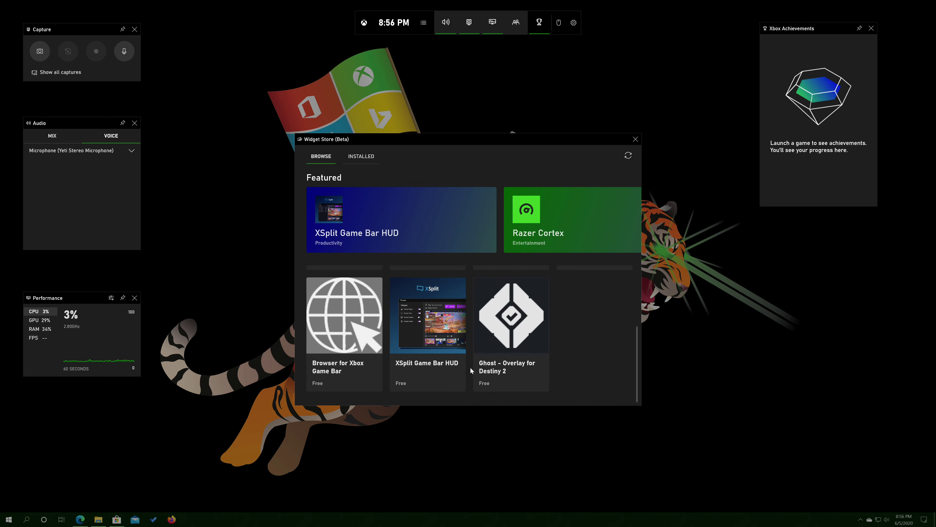
Step: View the store pages of XSplit Game Bar HUD and Razer Cortex and return to the widget list
click(438, 363)
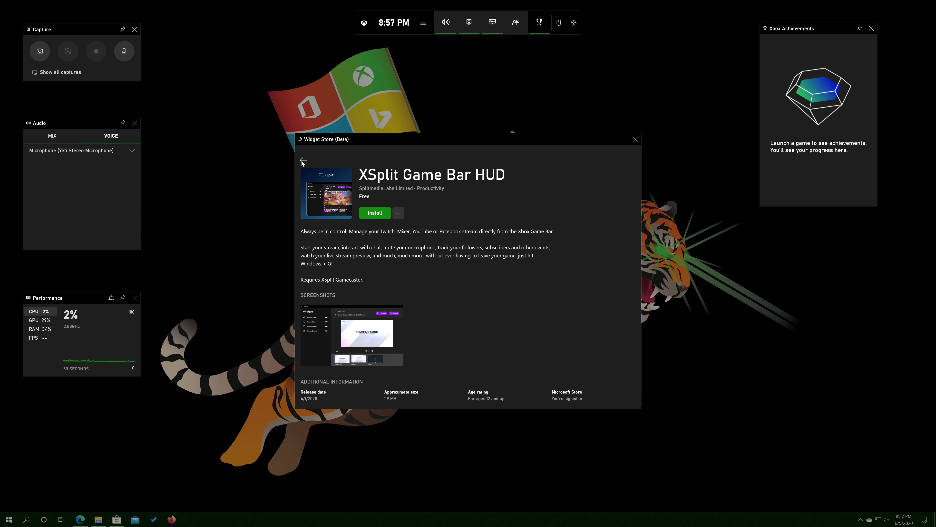
click(303, 160)
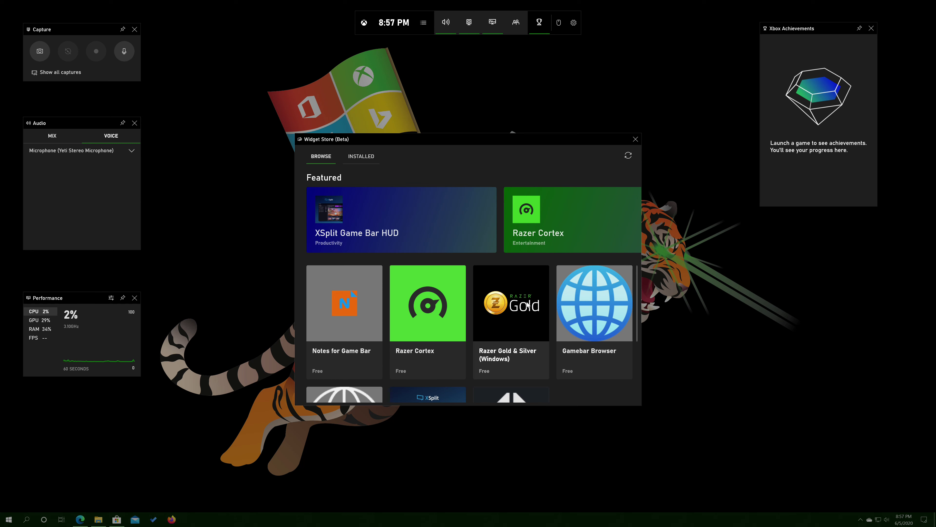
click(421, 335)
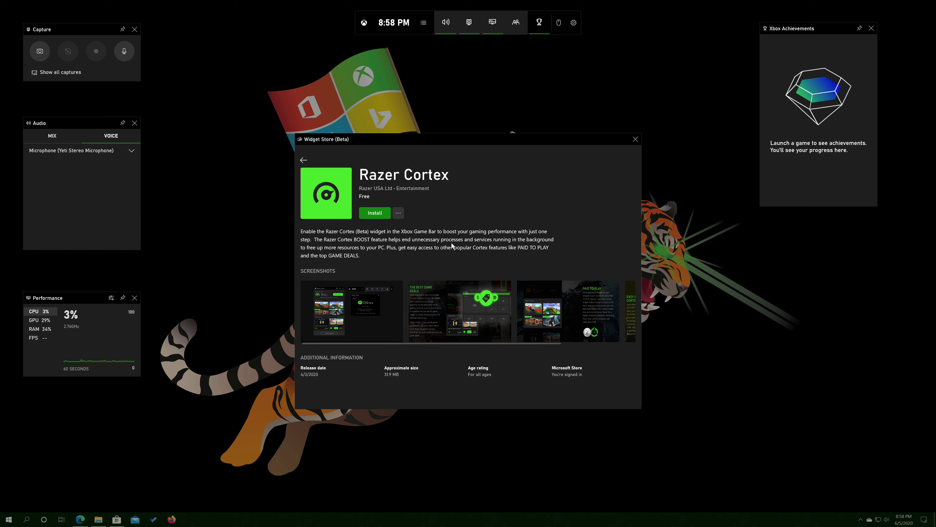
click(303, 160)
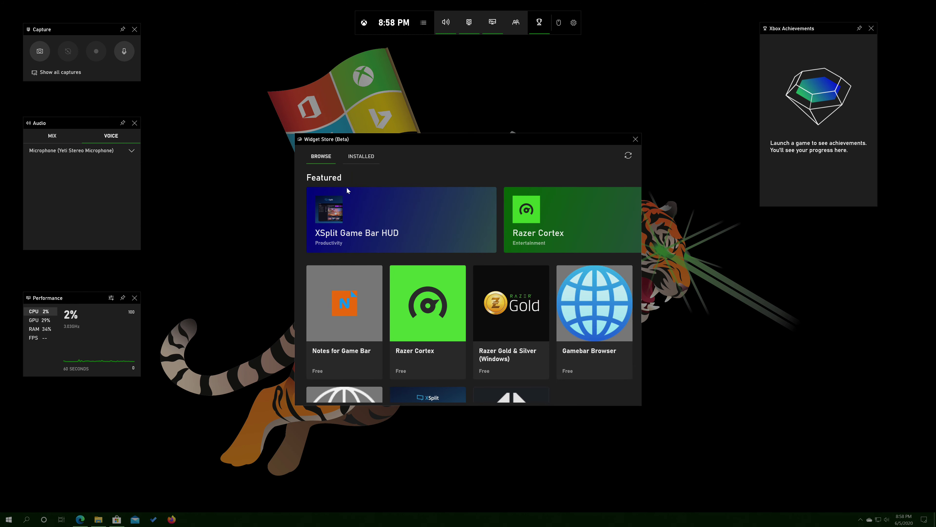
Step: Look through the widget list, view the Notes for Game Bar page and return to the list
scroll(555, 305, down, 1)
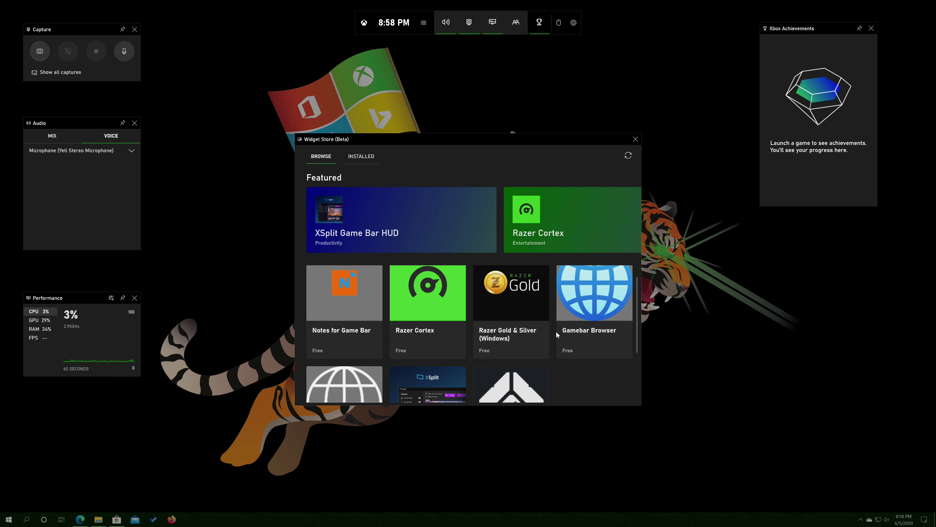
scroll(556, 331, down, 1)
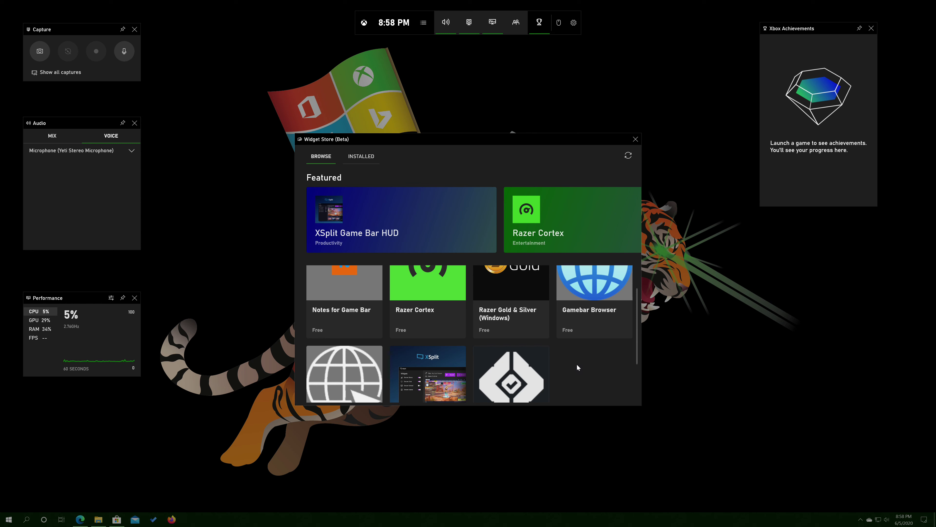
scroll(575, 360, up, 1)
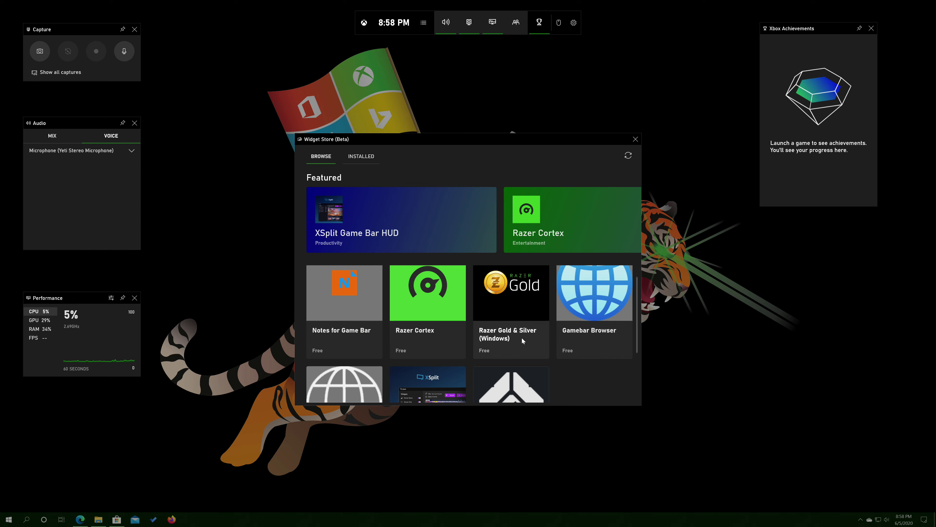
click(326, 331)
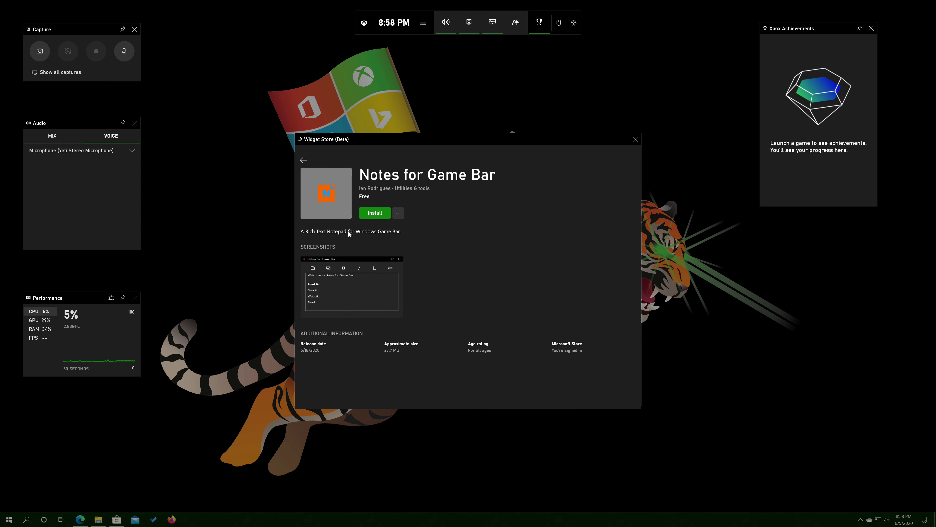
click(304, 160)
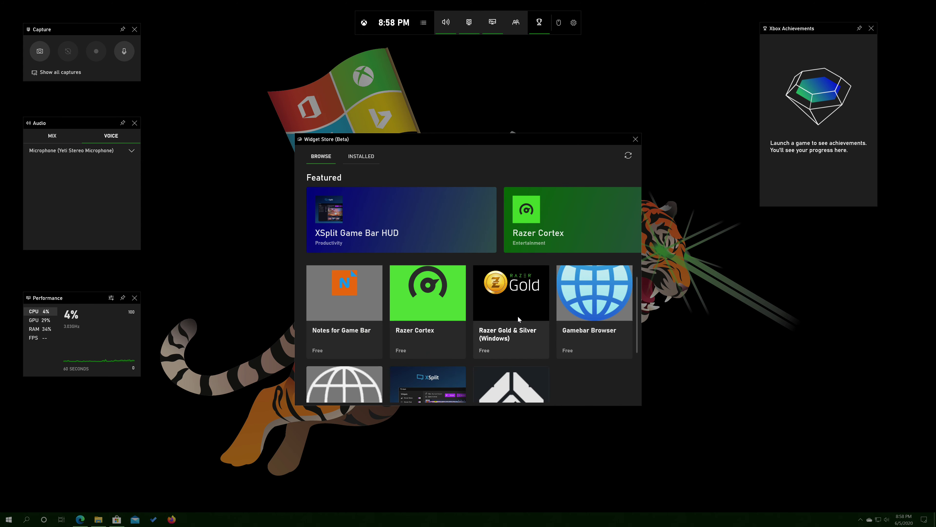
Step: View the Razer Gold & Silver (Windows) and Gamebar Browser pages and return to the widget list
click(518, 319)
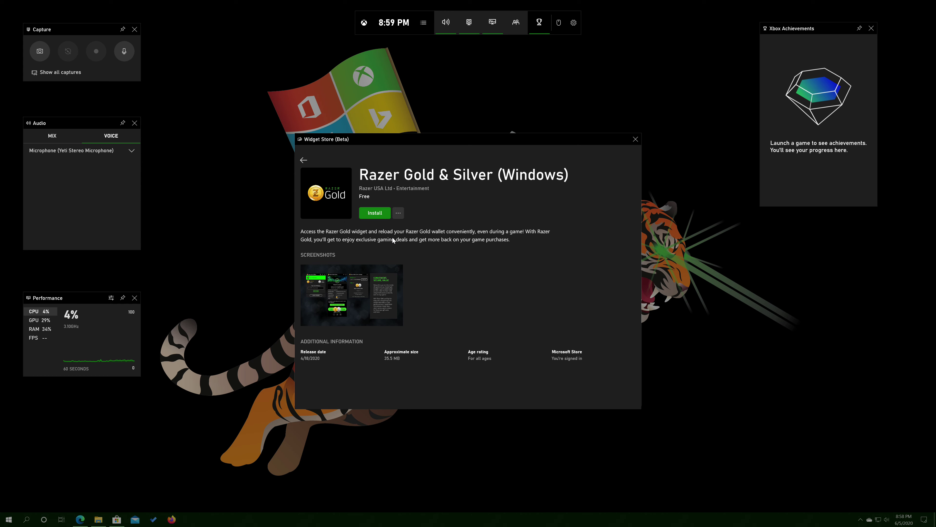
click(303, 160)
click(593, 329)
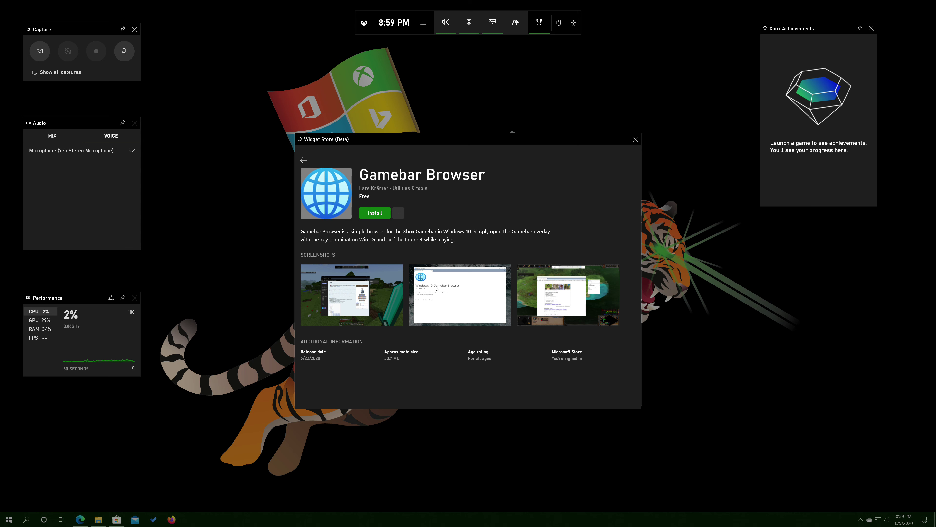
click(303, 161)
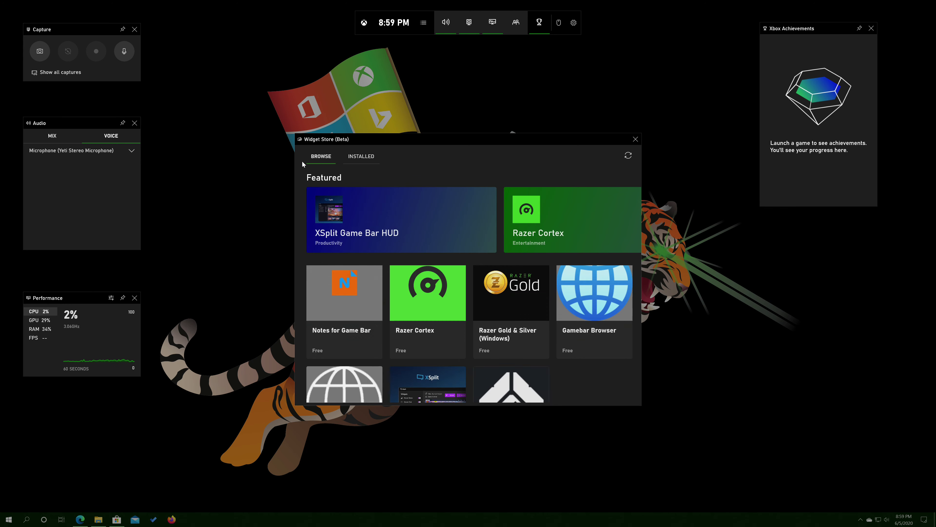
Step: Read the Browser for Xbox Game Bar page, including its description and additional information, and return to the widget list
scroll(578, 354, down, 3)
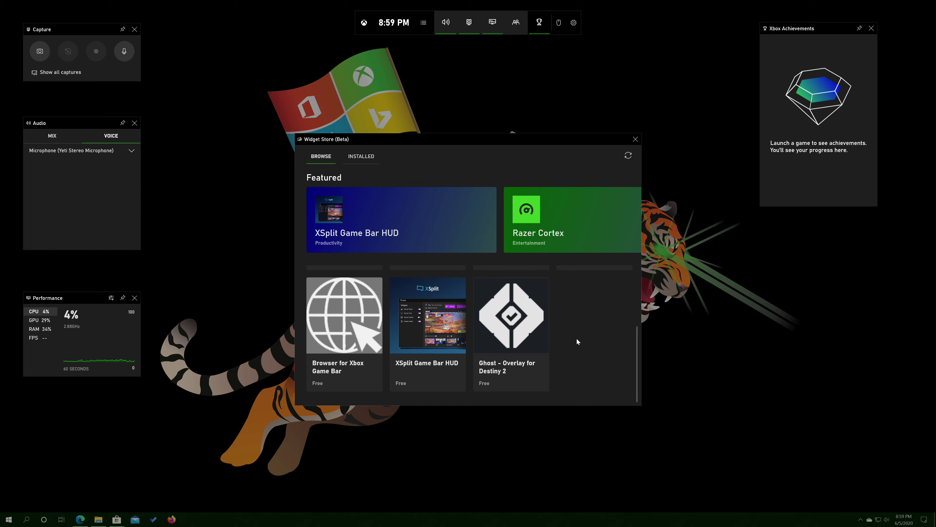
click(338, 365)
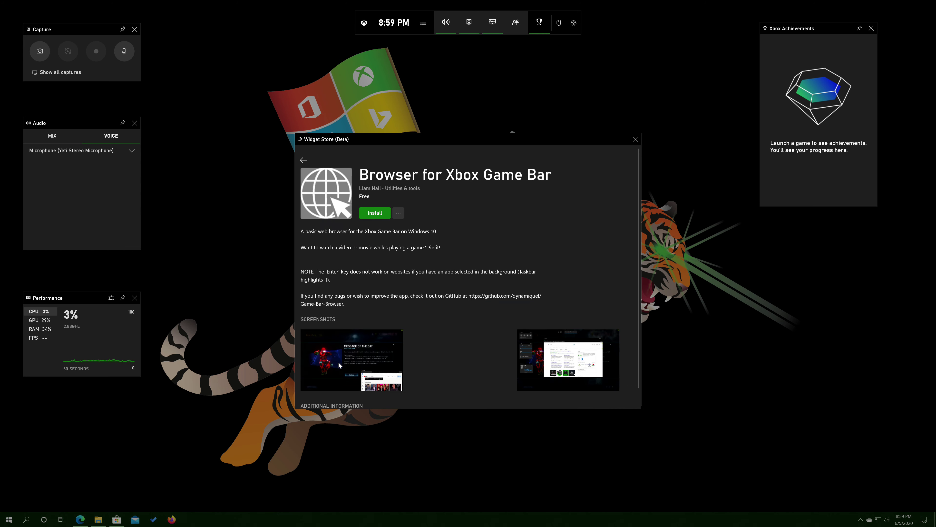
scroll(362, 265, down, 1)
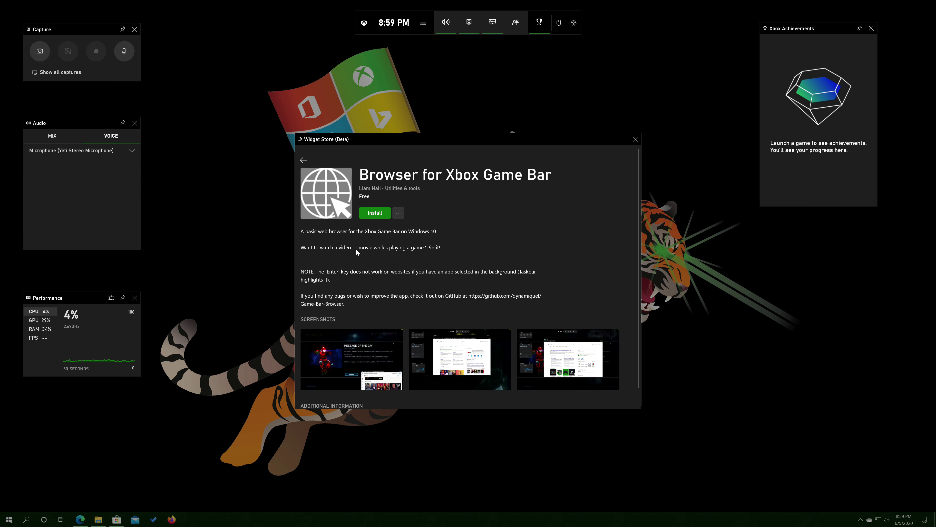
scroll(336, 243, up, 1)
scroll(350, 302, down, 1)
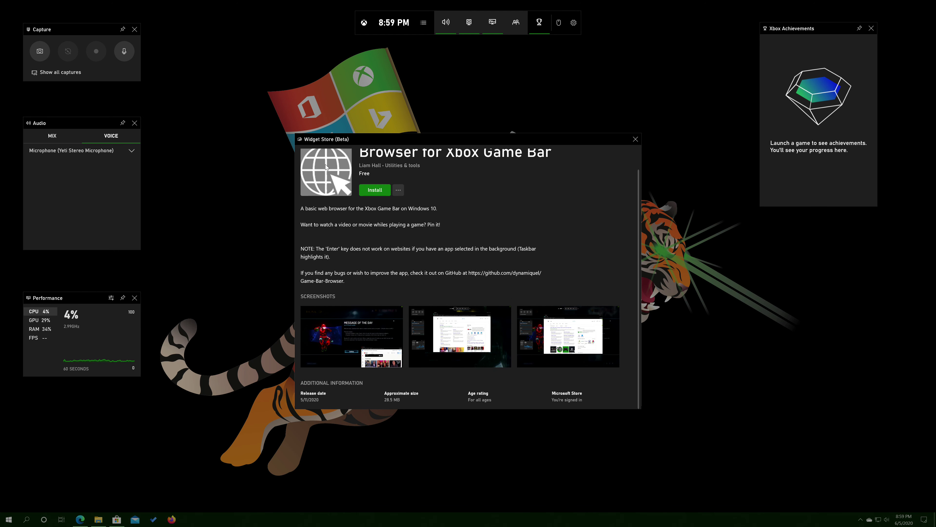
scroll(326, 167, up, 2)
click(303, 159)
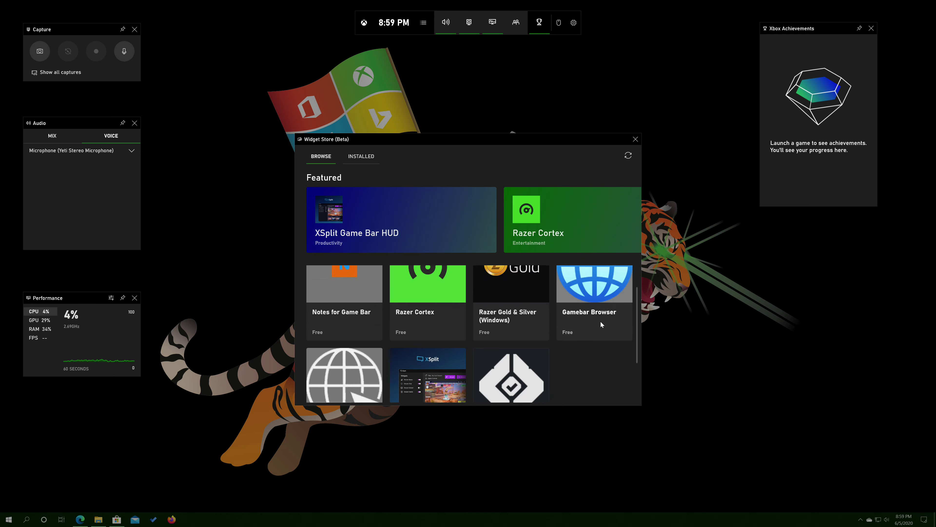
Step: View the Gamebar Browser and Ghost - Overlay for Destiny 2 pages, return to the widget list and close the Widget Store
click(587, 341)
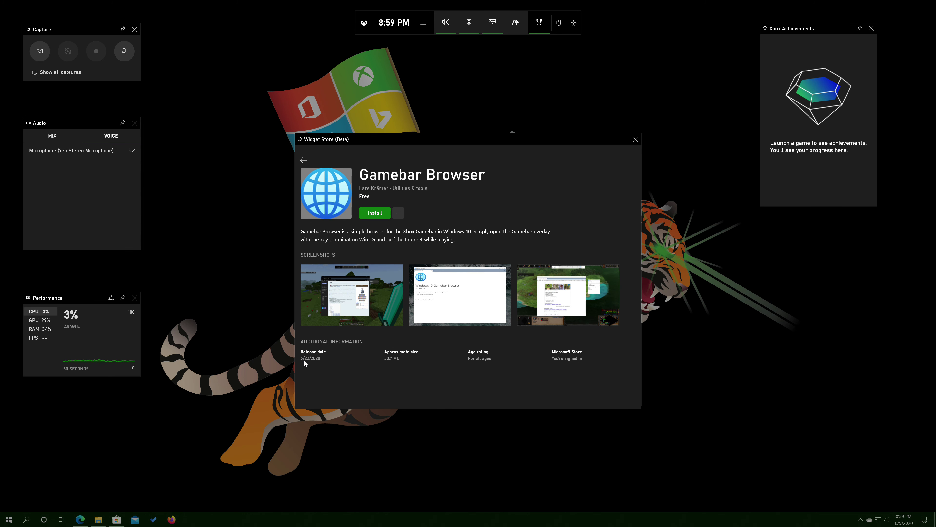
click(304, 161)
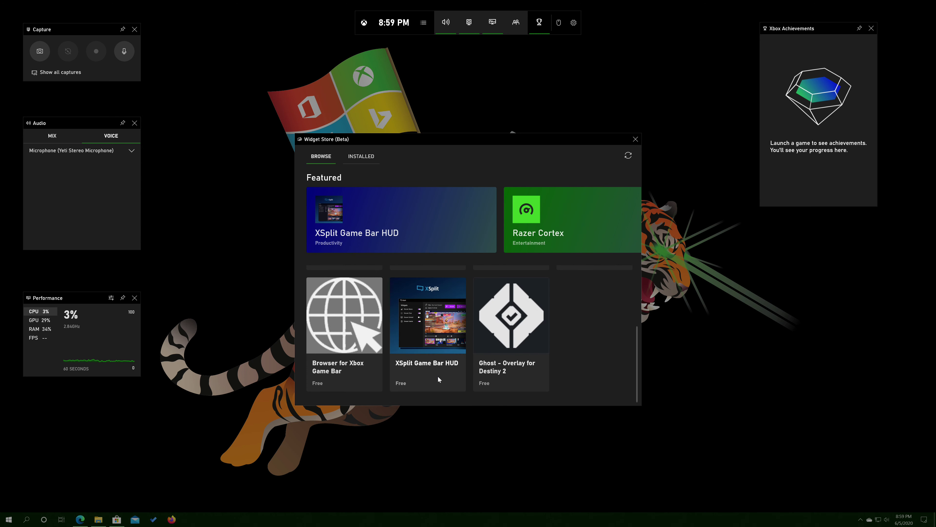
click(514, 364)
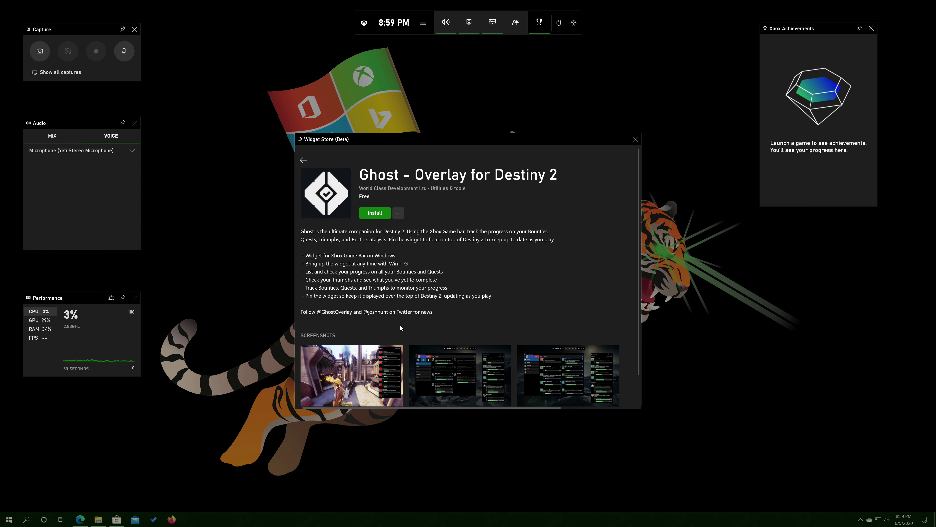
scroll(444, 290, down, 2)
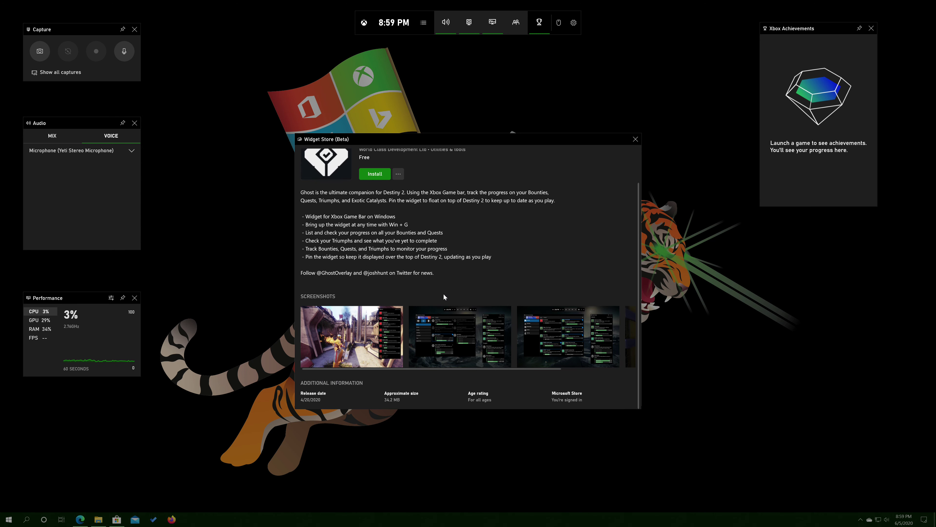
scroll(448, 259, up, 2)
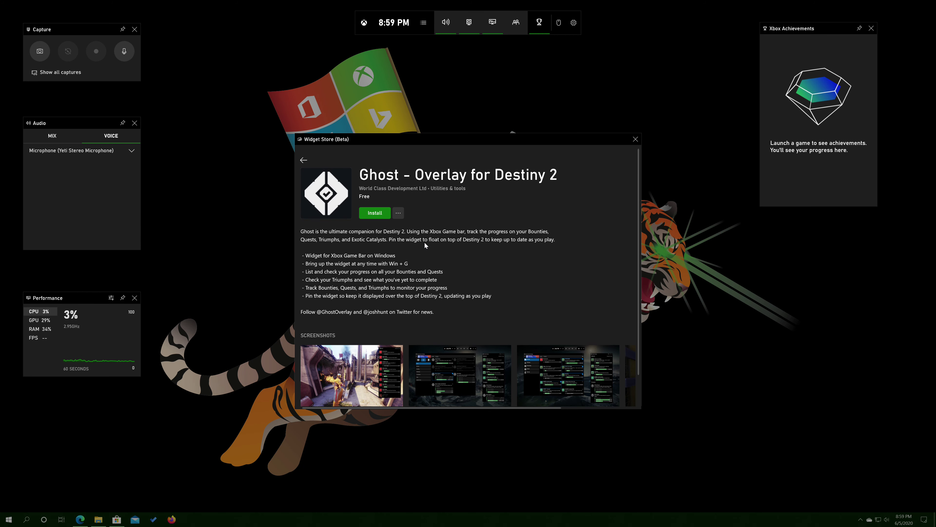
click(303, 159)
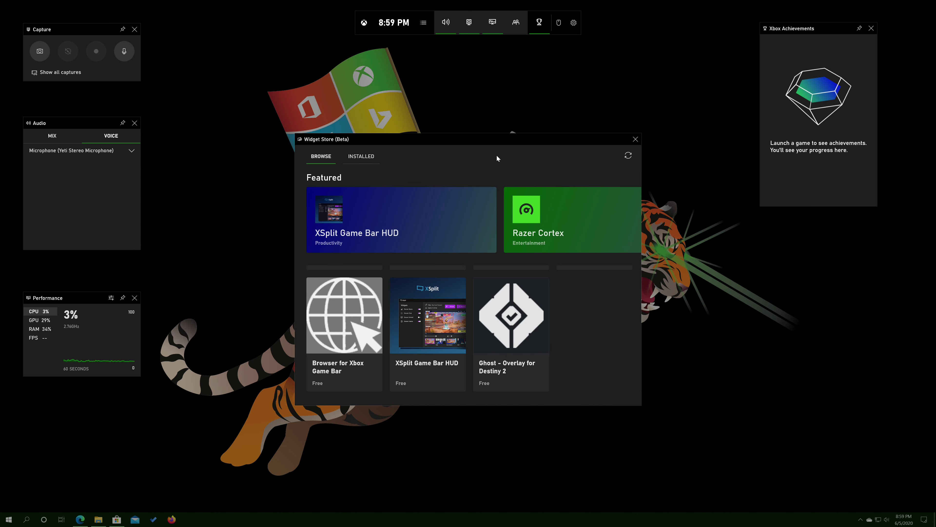
click(635, 140)
Step: Open the Game Bar settings and review the Accounts page's sign-in and social network linking options
click(573, 22)
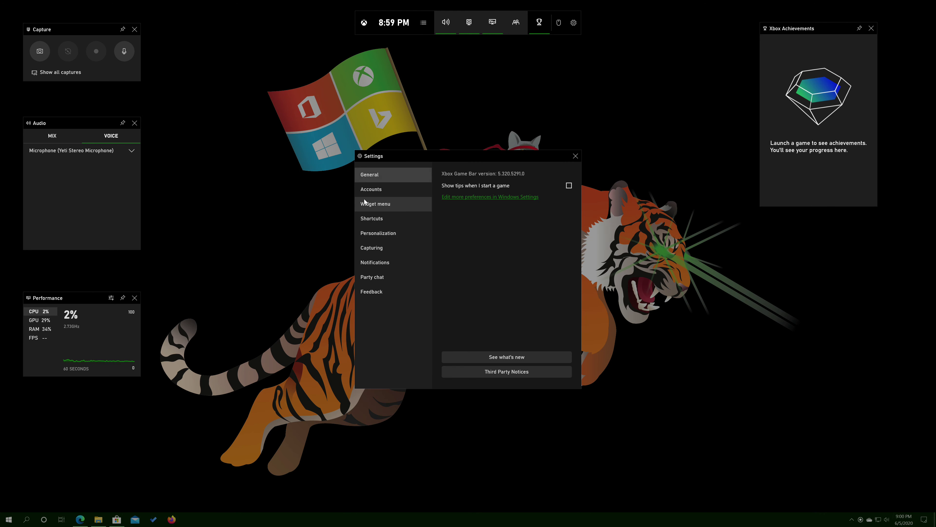
click(371, 190)
scroll(475, 308, down, 2)
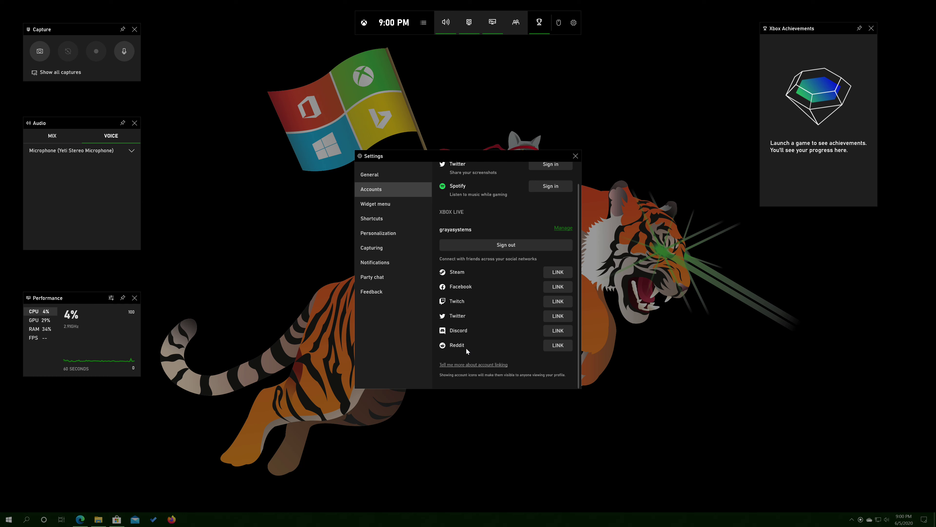
scroll(465, 348, up, 1)
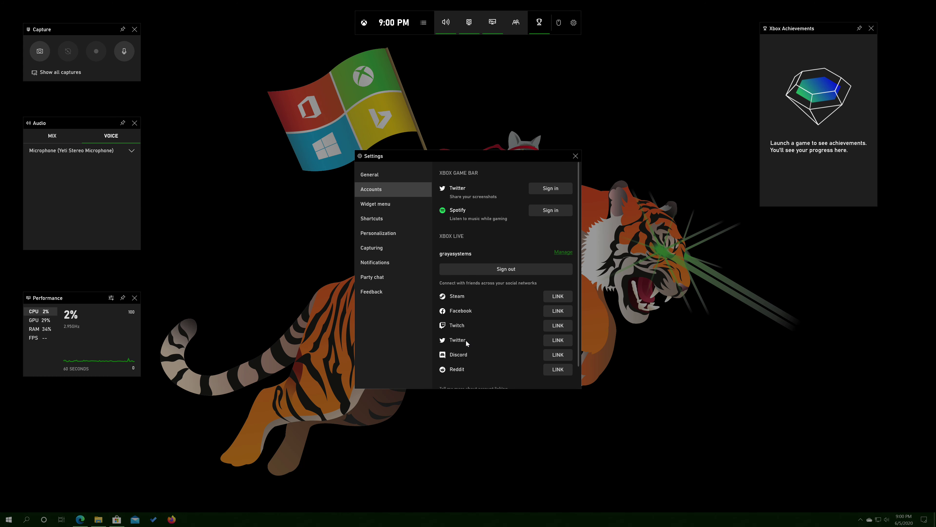
scroll(466, 340, down, 1)
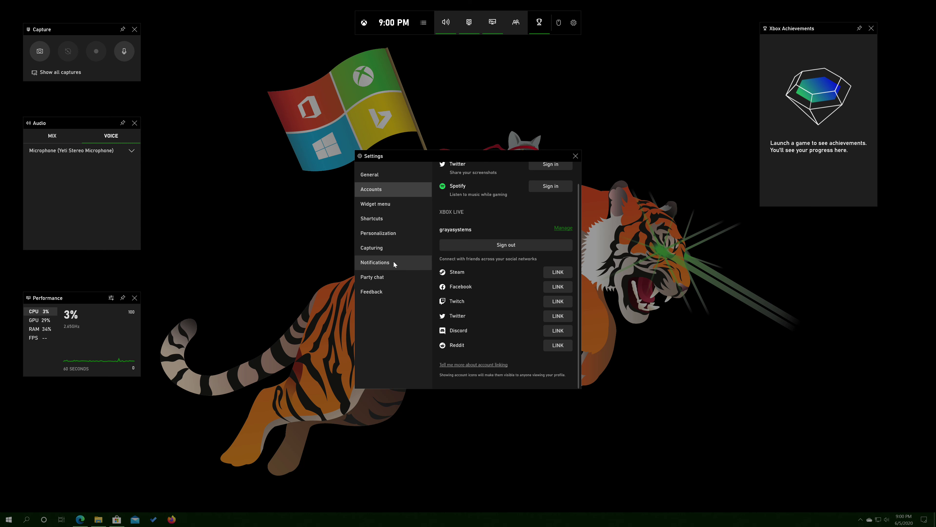
scroll(494, 209, up, 2)
Step: Review the Widget menu and General settings pages, close the settings and show the list of available widgets
click(376, 204)
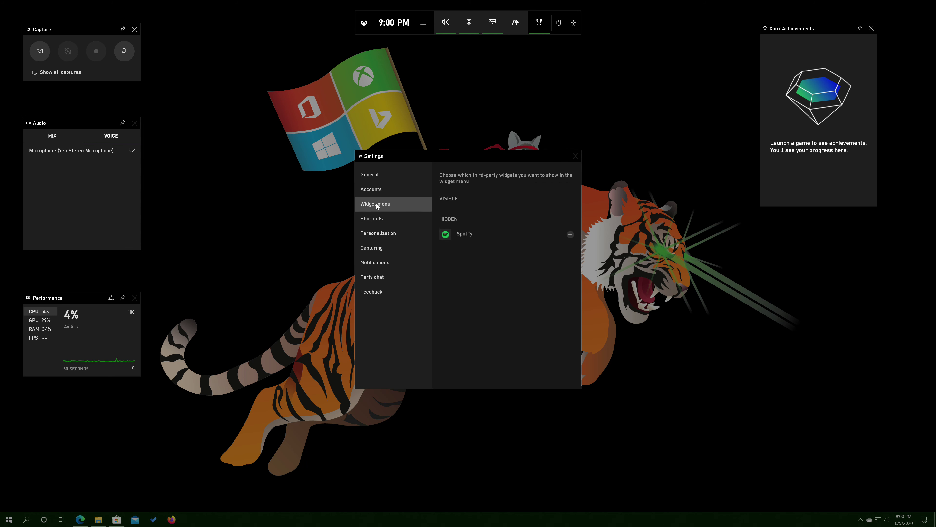
click(383, 175)
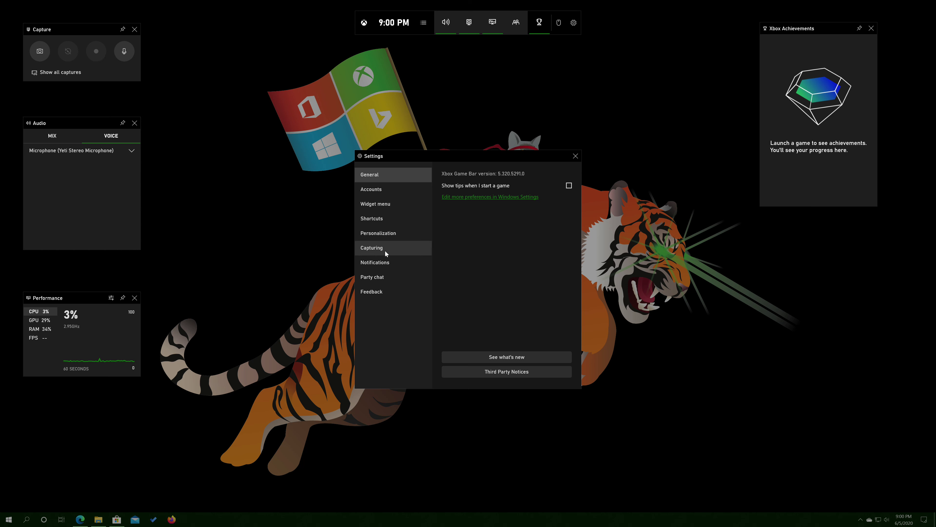
click(577, 157)
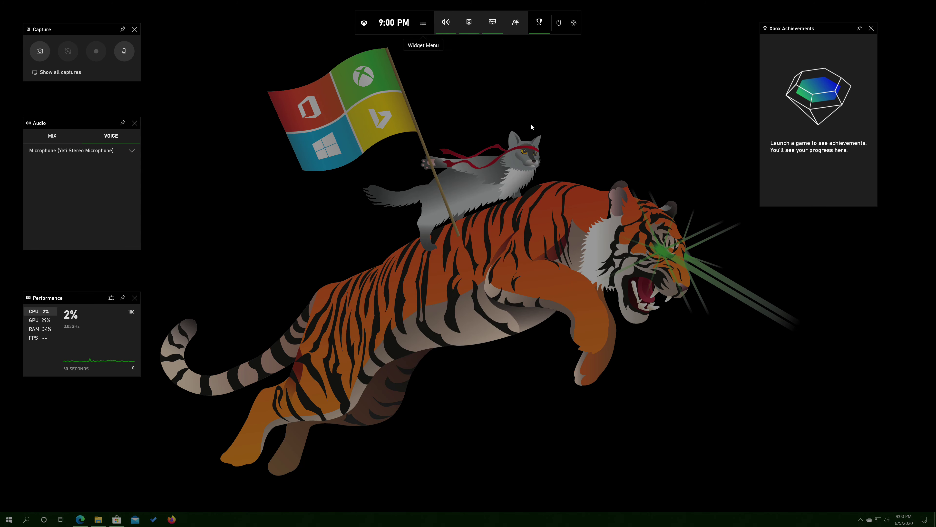
click(423, 24)
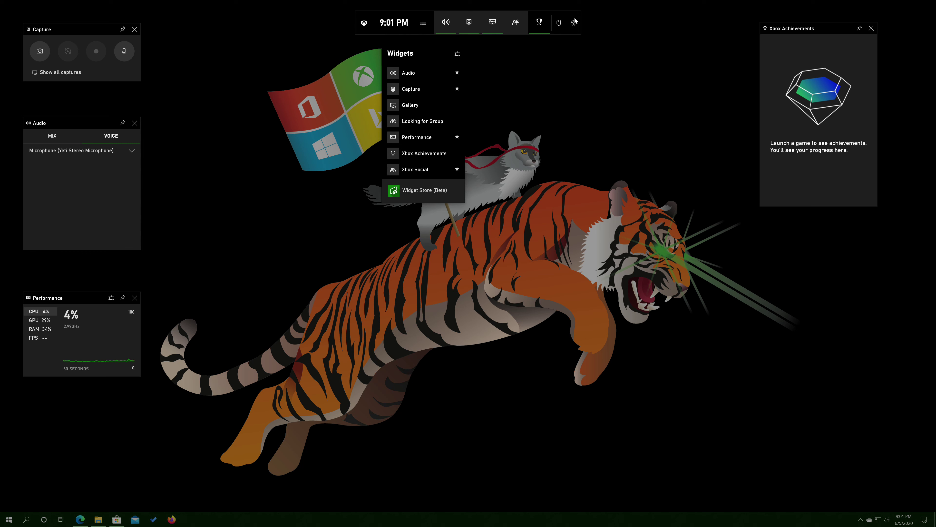
Step: View the Performance widget's GPU, RAM, FPS and CPU graphs, return to GPU, and collapse and re-expand the graph area
click(36, 321)
click(35, 322)
click(35, 329)
click(34, 337)
click(36, 312)
click(39, 320)
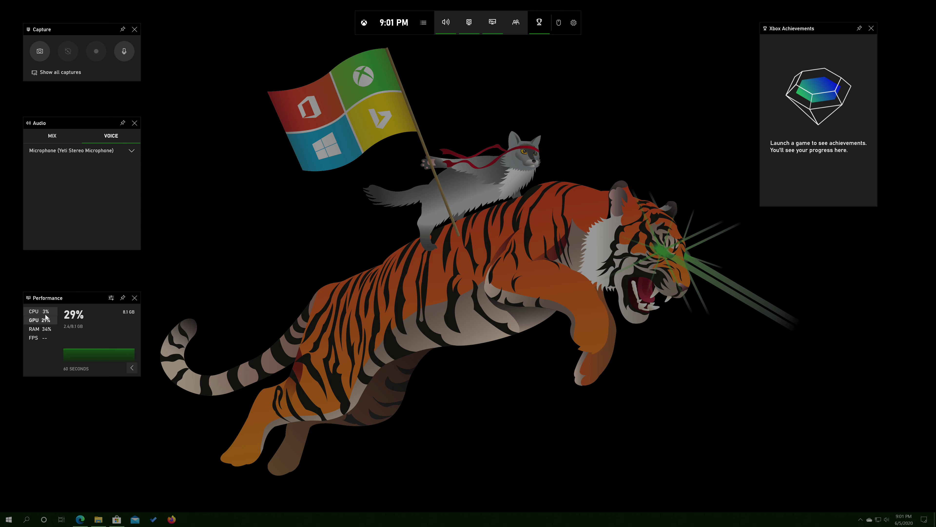
click(132, 367)
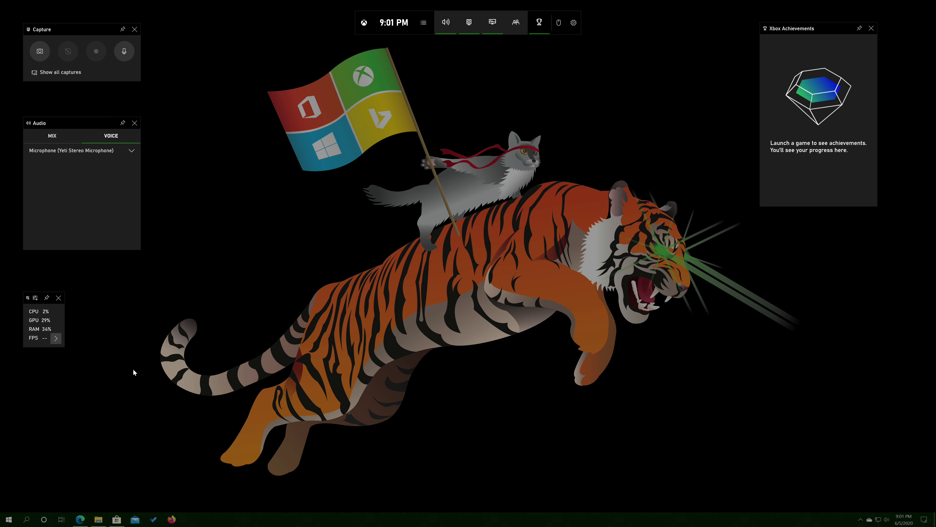
click(59, 341)
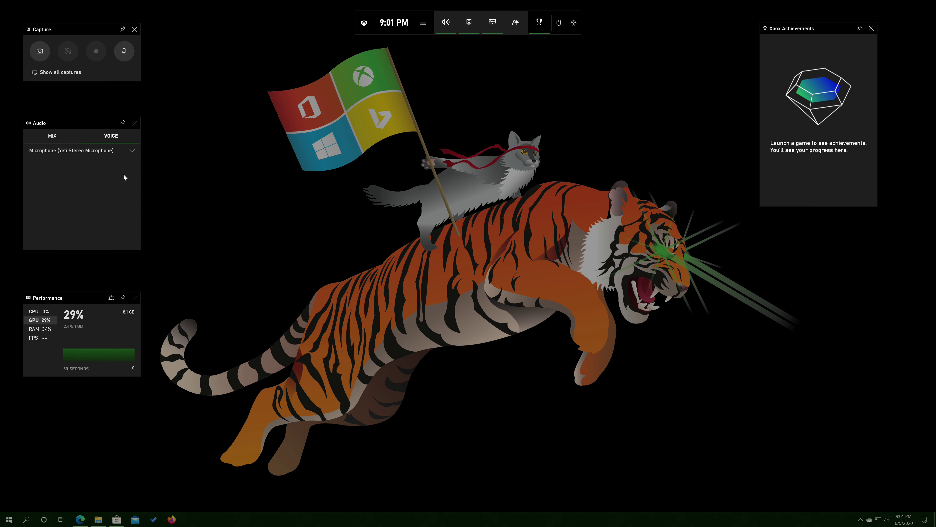